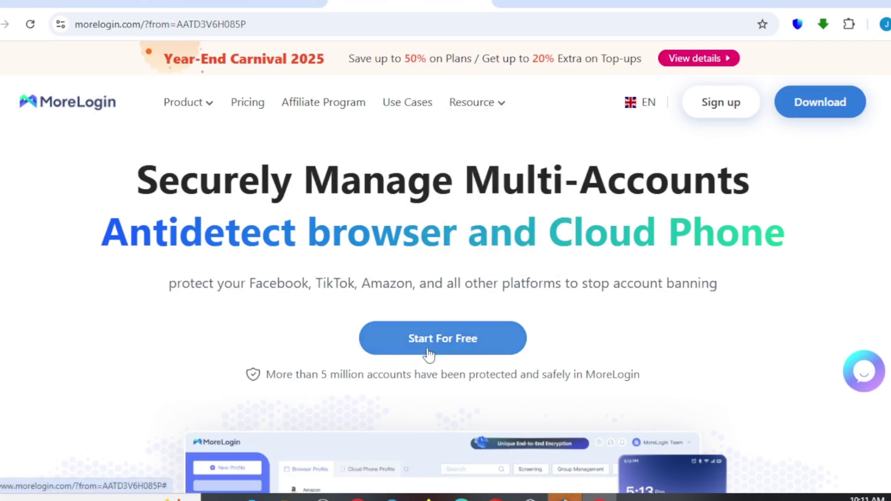
Open the free sign-up form and check its Email, Password and prefilled Invitation Code fields
{"action": "left_click", "coordinate": [703, 115]}
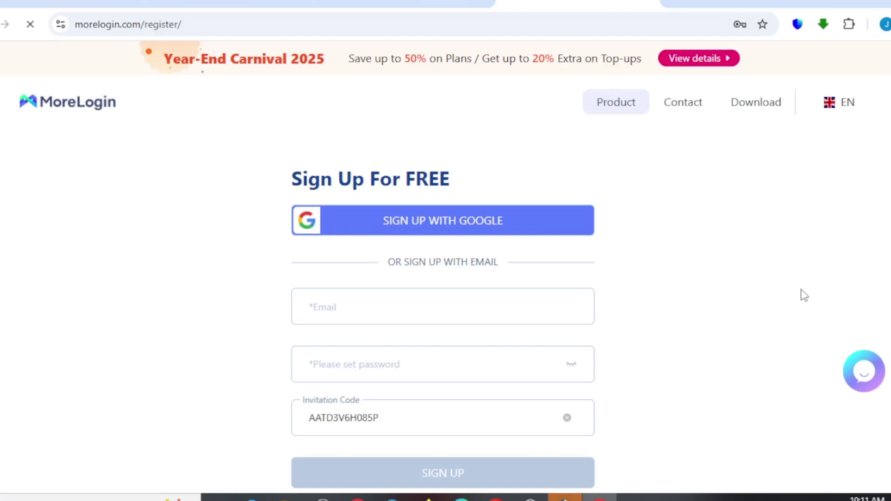
{"action": "scroll", "coordinate": [817, 179], "scroll_direction": "down", "scroll_amount": 1}
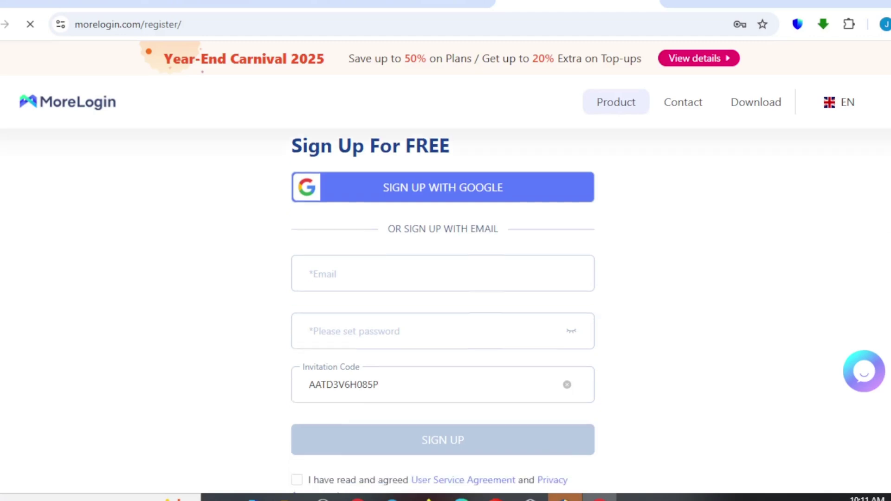
{"action": "left_click", "coordinate": [307, 266]}
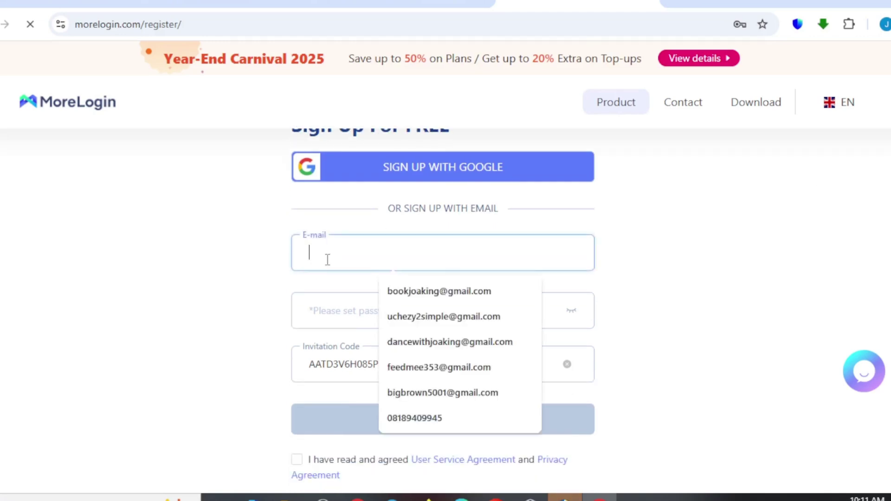
{"action": "left_click", "coordinate": [310, 309]}
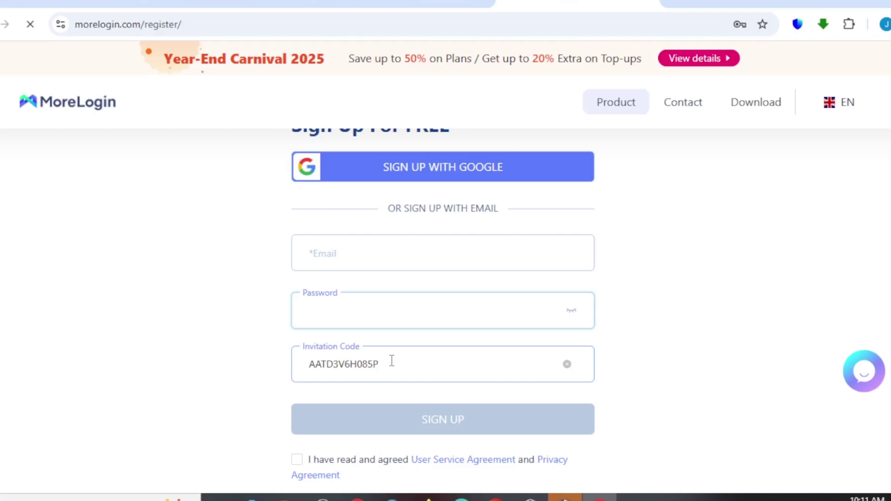
{"action": "left_click", "coordinate": [378, 363]}
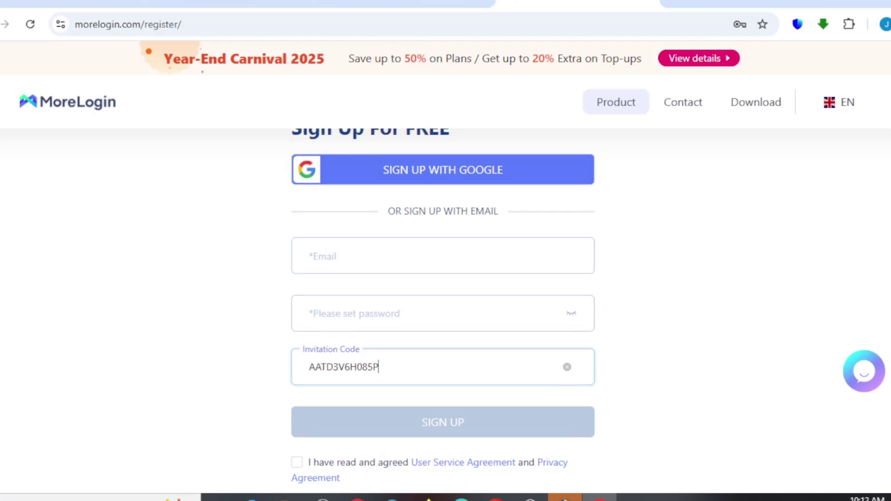
{"action": "scroll", "coordinate": [443, 311], "scroll_direction": "up", "scroll_amount": 1}
{"action": "scroll", "coordinate": [443, 307], "scroll_direction": "down", "scroll_amount": 1}
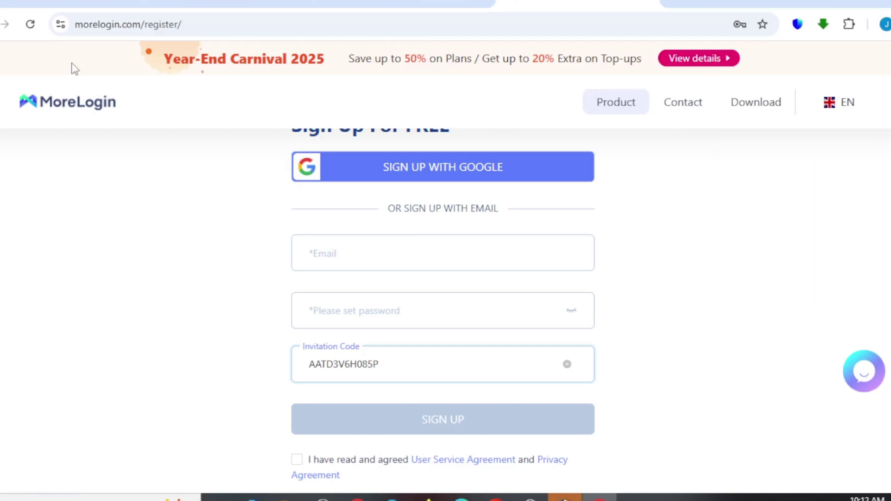
Return to the MoreLogin home page and scroll down to its advantages section
{"action": "left_click", "coordinate": [66, 107]}
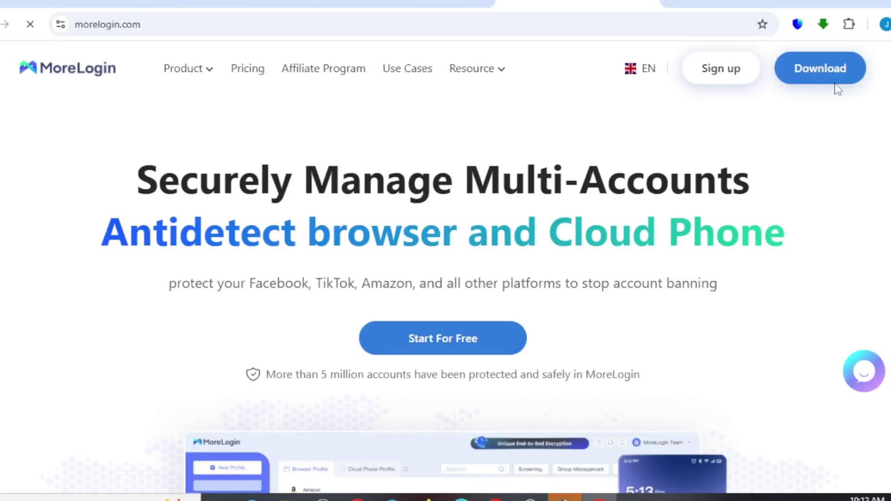
{"action": "scroll", "coordinate": [738, 211], "scroll_direction": "down", "scroll_amount": 4}
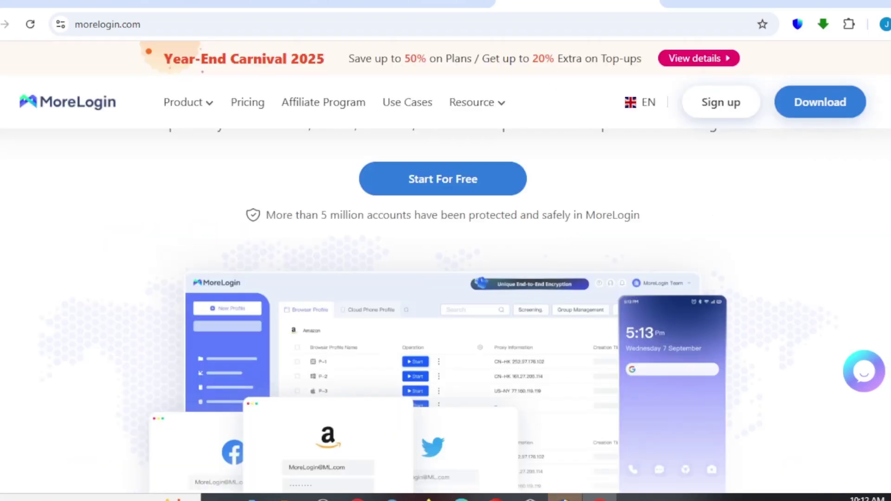
{"action": "scroll", "coordinate": [738, 211], "scroll_direction": "down", "scroll_amount": 7}
{"action": "scroll", "coordinate": [446, 278], "scroll_direction": "down", "scroll_amount": 5}
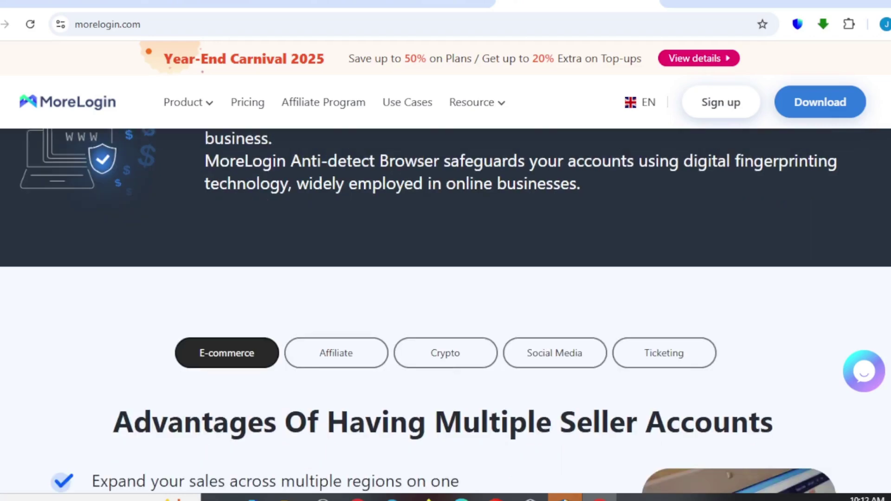
{"action": "scroll", "coordinate": [446, 279], "scroll_direction": "up", "scroll_amount": 4}
{"action": "scroll", "coordinate": [445, 279], "scroll_direction": "down", "scroll_amount": 5}
{"action": "scroll", "coordinate": [445, 279], "scroll_direction": "down", "scroll_amount": 2}
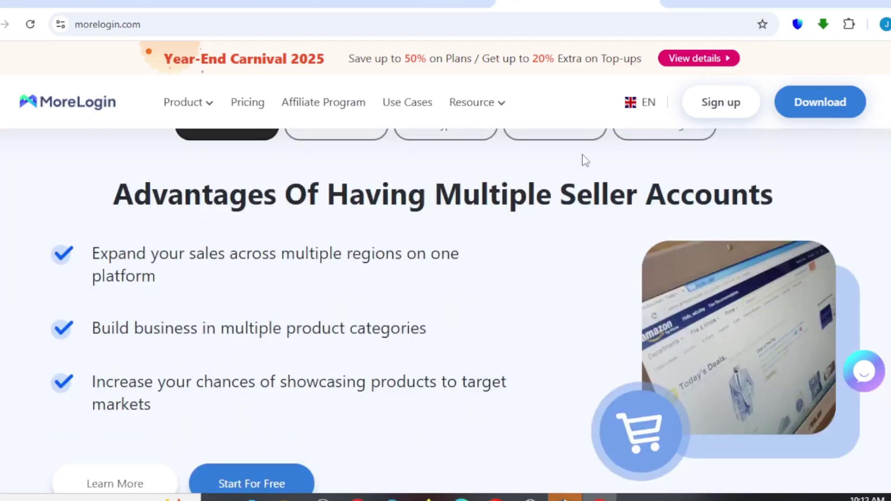
Highlight the advantages about expanding sales and about multiple product categories
{"action": "left_click_drag", "start_coordinate": [93, 261], "coordinate": [238, 217]}
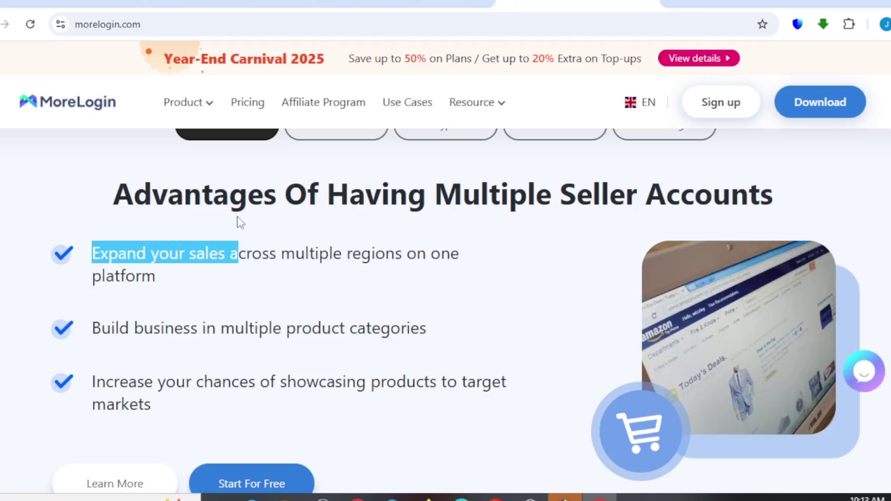
{"action": "left_click", "coordinate": [259, 255]}
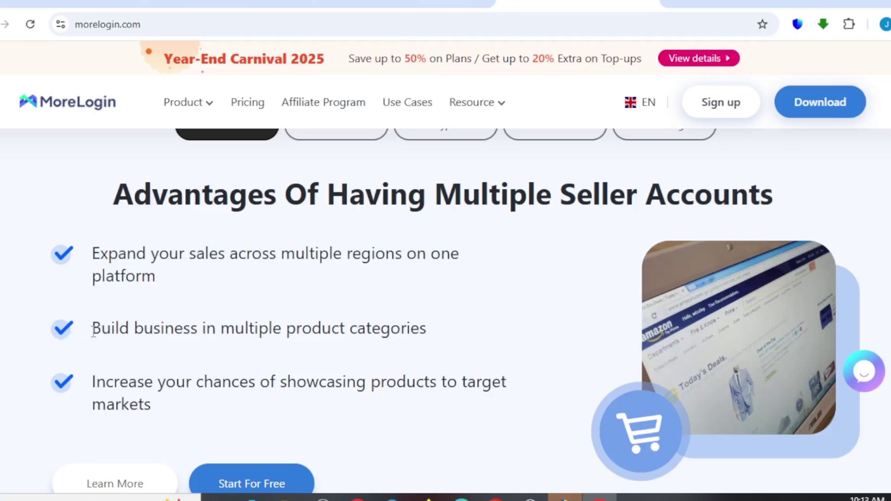
{"action": "left_click_drag", "start_coordinate": [92, 331], "coordinate": [401, 329]}
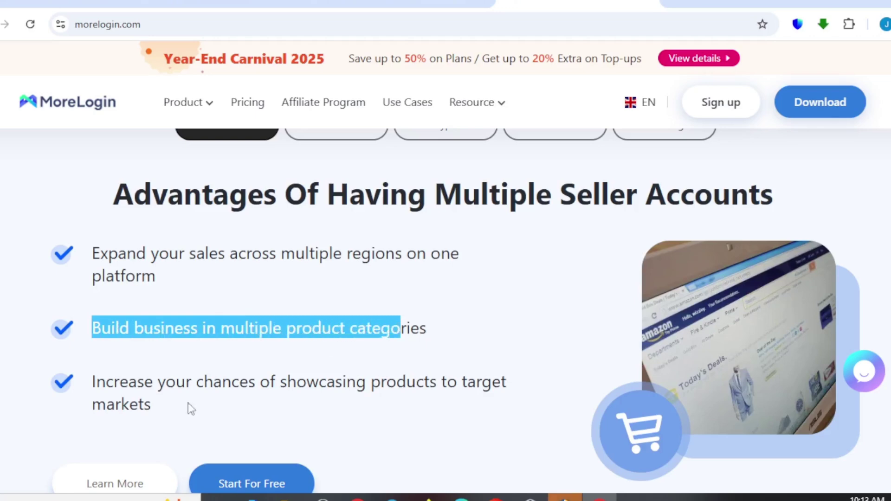
{"action": "left_click", "coordinate": [115, 387]}
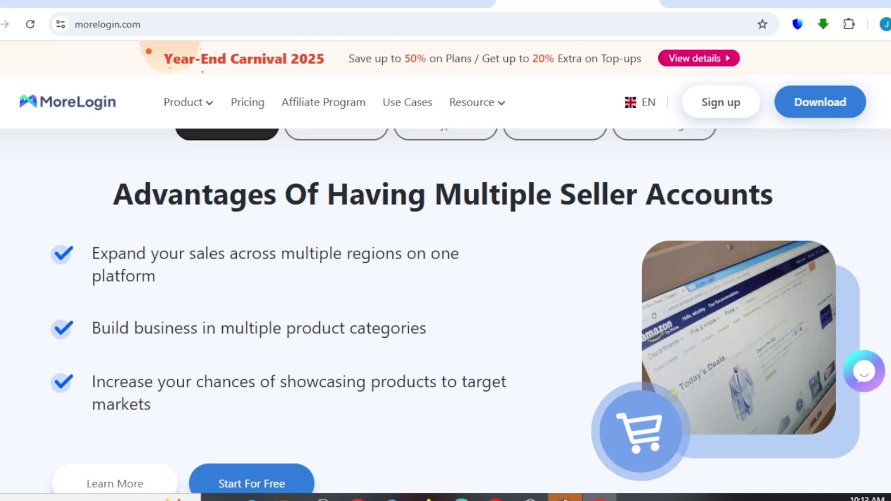
{"action": "scroll", "coordinate": [446, 311], "scroll_direction": "down", "scroll_amount": 10}
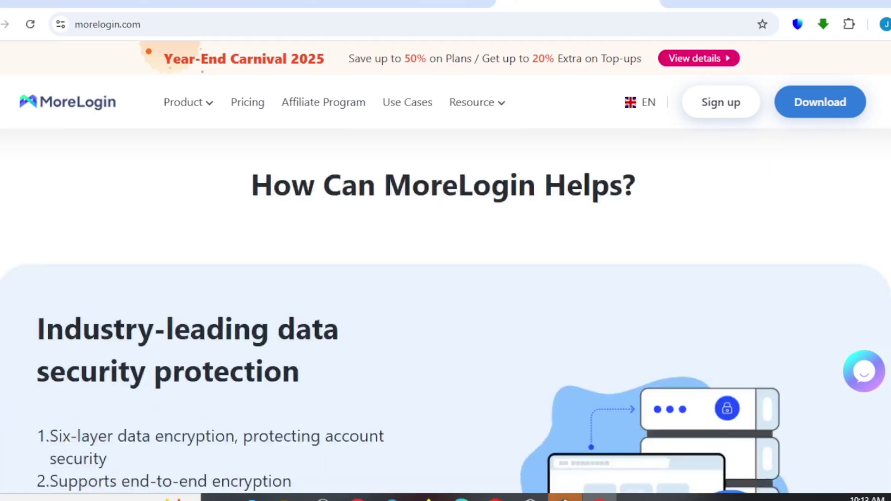
{"action": "scroll", "coordinate": [445, 311], "scroll_direction": "down", "scroll_amount": 6}
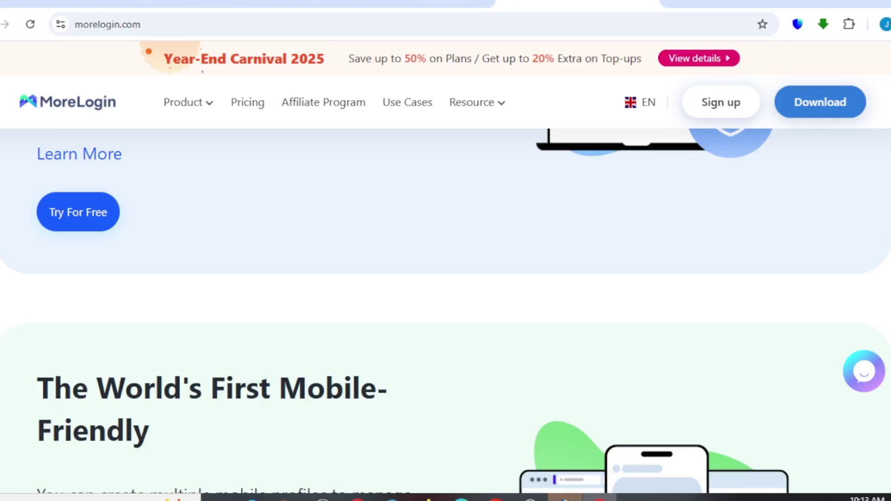
{"action": "scroll", "coordinate": [445, 311], "scroll_direction": "down", "scroll_amount": 5}
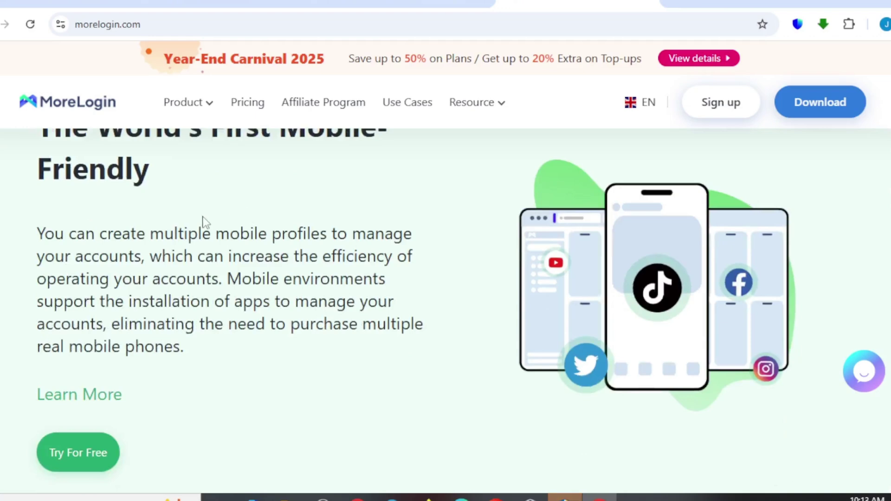
{"action": "left_click_drag", "start_coordinate": [86, 235], "coordinate": [305, 303]}
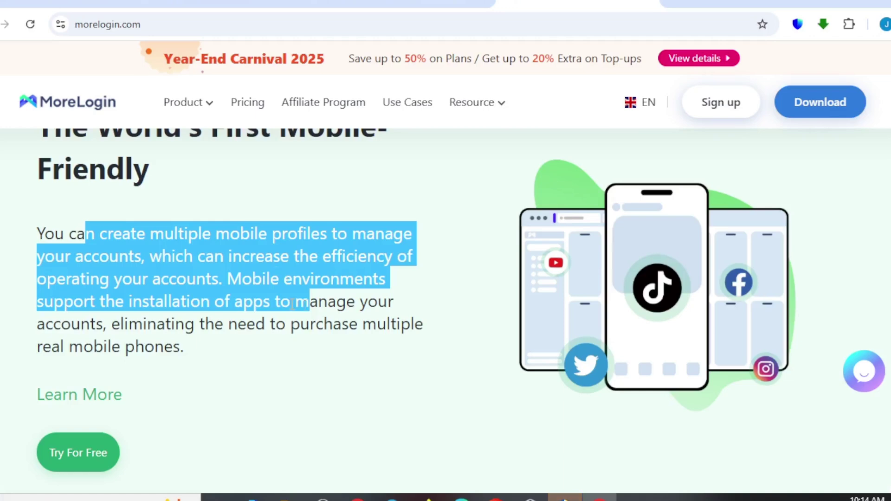
{"action": "left_click", "coordinate": [293, 305]}
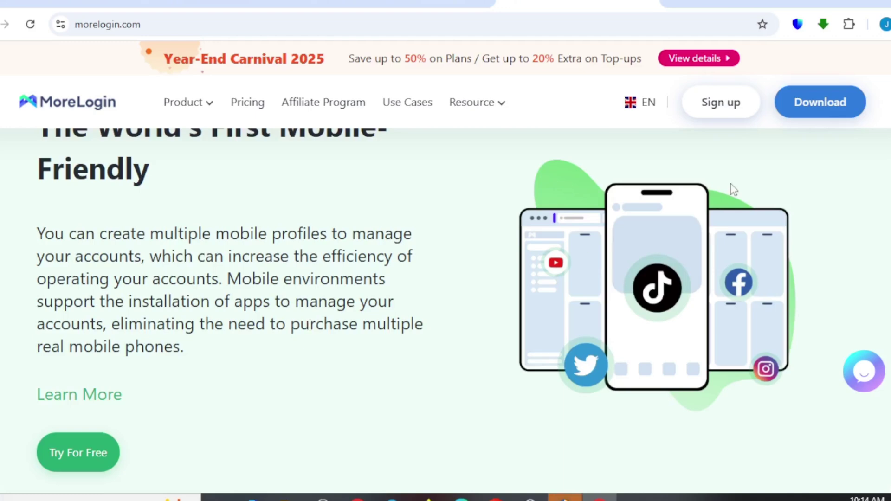
{"action": "scroll", "coordinate": [446, 269], "scroll_direction": "down", "scroll_amount": 15}
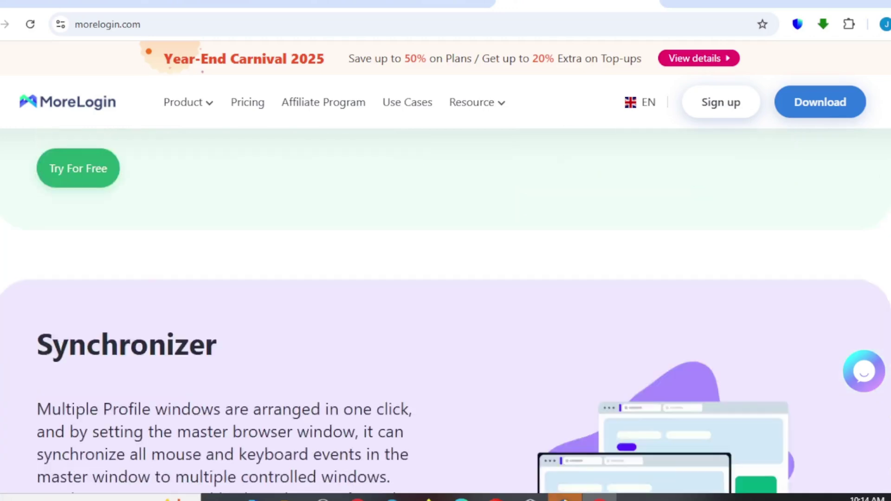
{"action": "scroll", "coordinate": [445, 316], "scroll_direction": "down", "scroll_amount": 10}
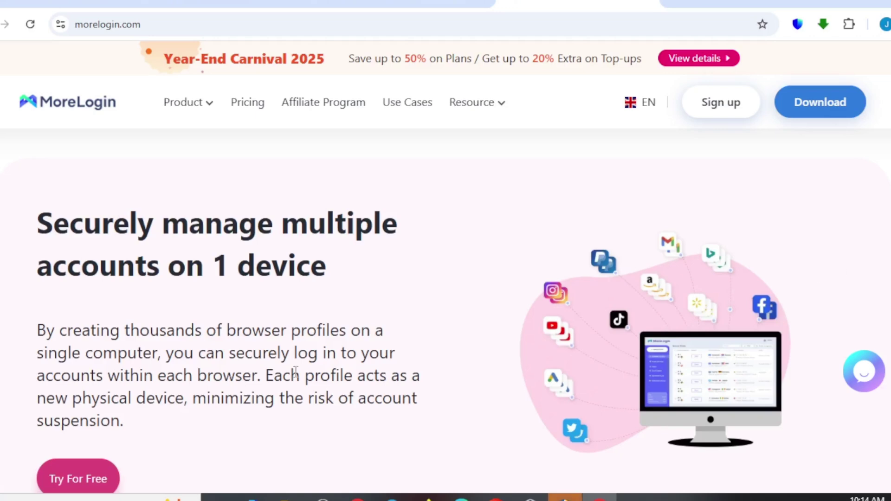
{"action": "left_click_drag", "start_coordinate": [184, 353], "coordinate": [222, 399]}
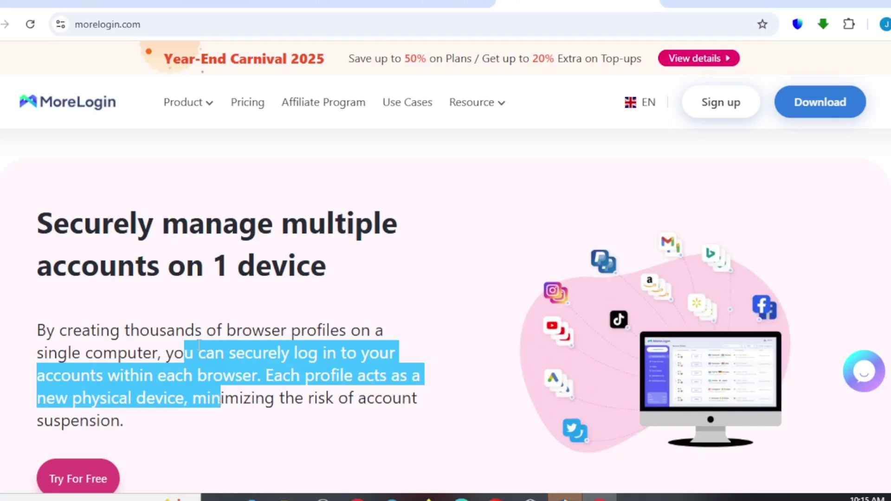
{"action": "left_click", "coordinate": [173, 332]}
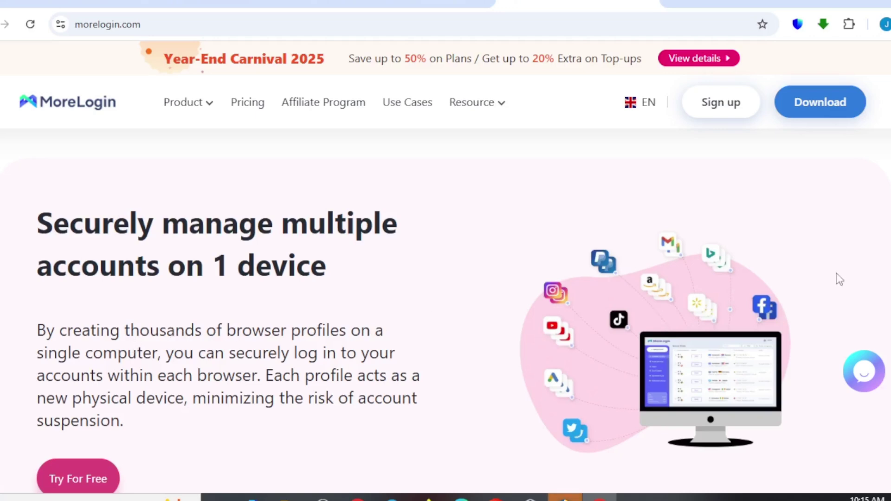
{"action": "scroll", "coordinate": [884, 144], "scroll_direction": "down", "scroll_amount": 15}
{"action": "scroll", "coordinate": [885, 144], "scroll_direction": "up", "scroll_amount": 10}
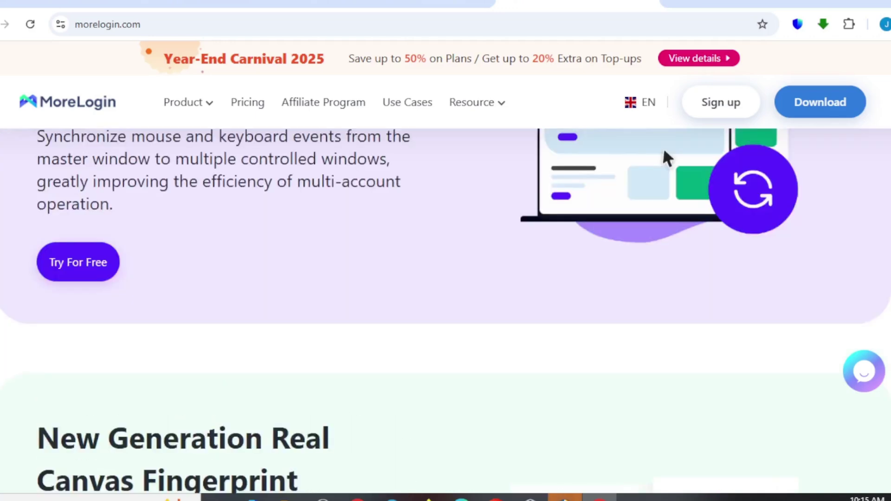
{"action": "scroll", "coordinate": [884, 144], "scroll_direction": "up", "scroll_amount": 10}
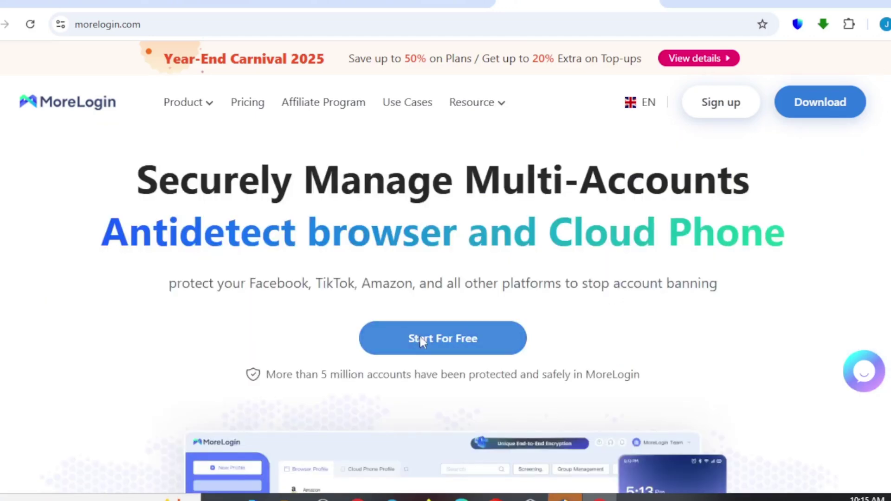
Go to the MoreLogin download page and start downloading the installer
{"action": "left_click", "coordinate": [421, 338]}
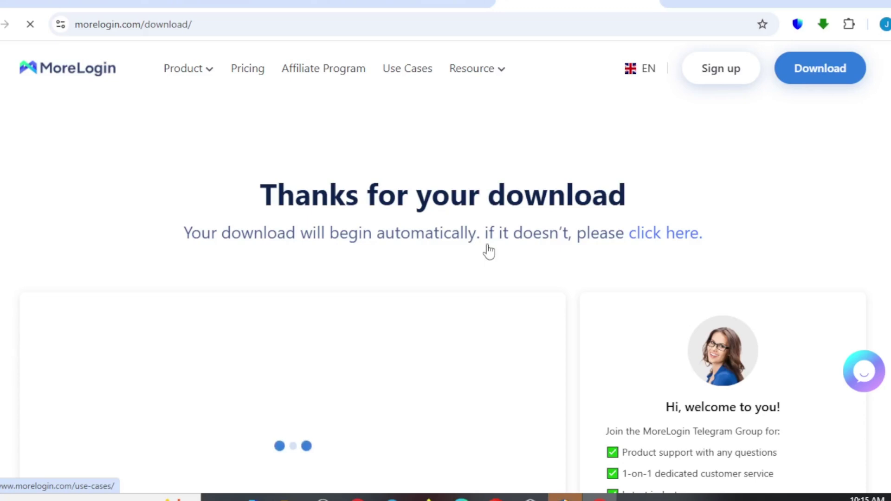
{"action": "left_click", "coordinate": [668, 245]}
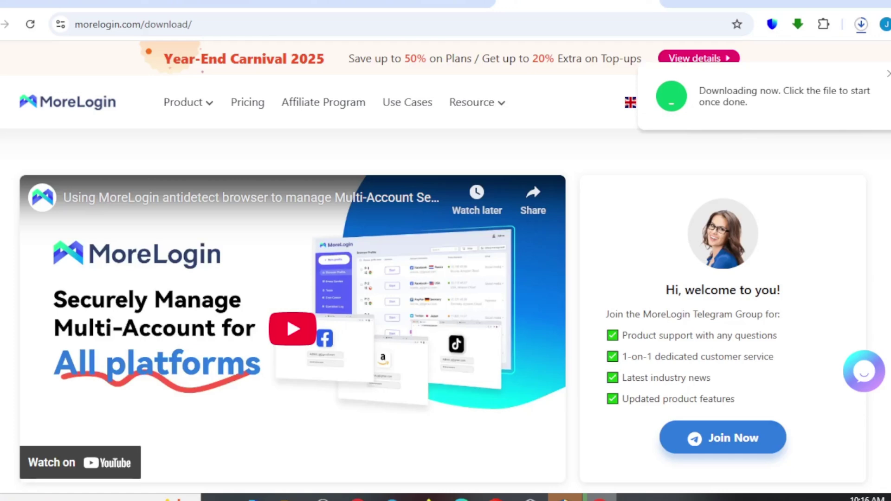
Launch the MoreLogin installer from Chrome's recent downloads list
{"action": "left_click", "coordinate": [861, 24]}
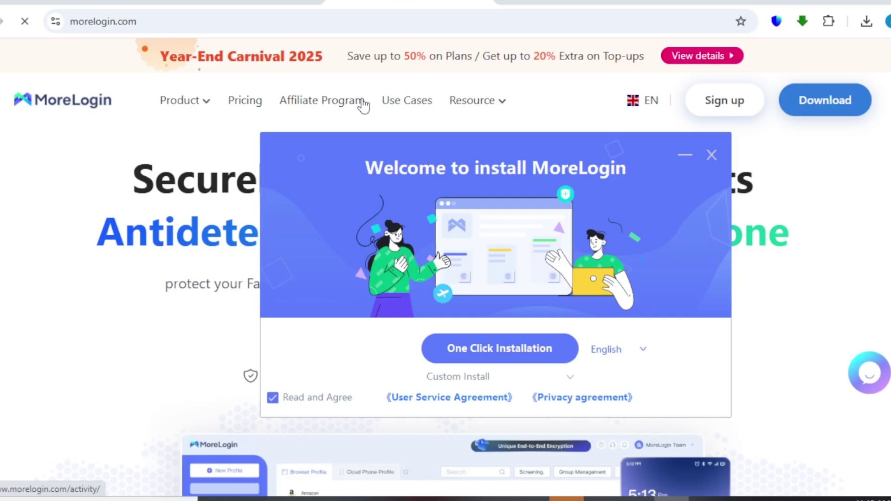
Install MoreLogin V2.45.0 with One Click Installation, then close the installer with Experience now
{"action": "left_click", "coordinate": [494, 353]}
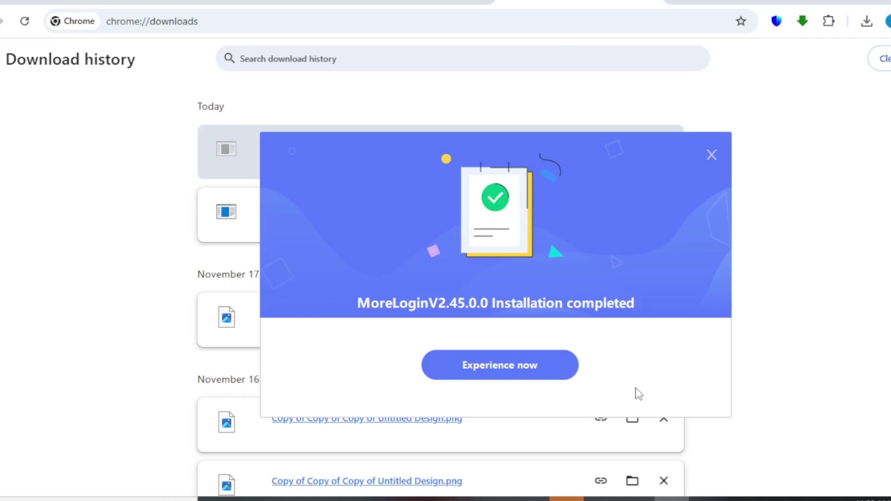
{"action": "left_click", "coordinate": [520, 372]}
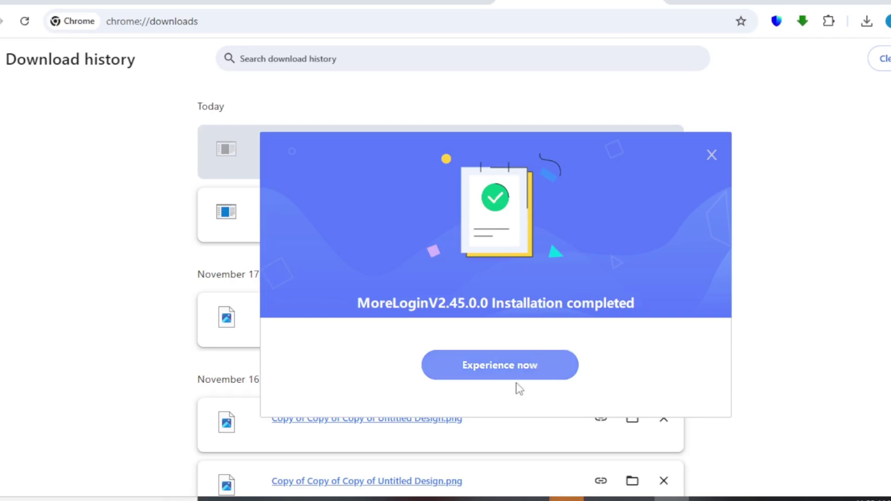
{"action": "left_click", "coordinate": [492, 372]}
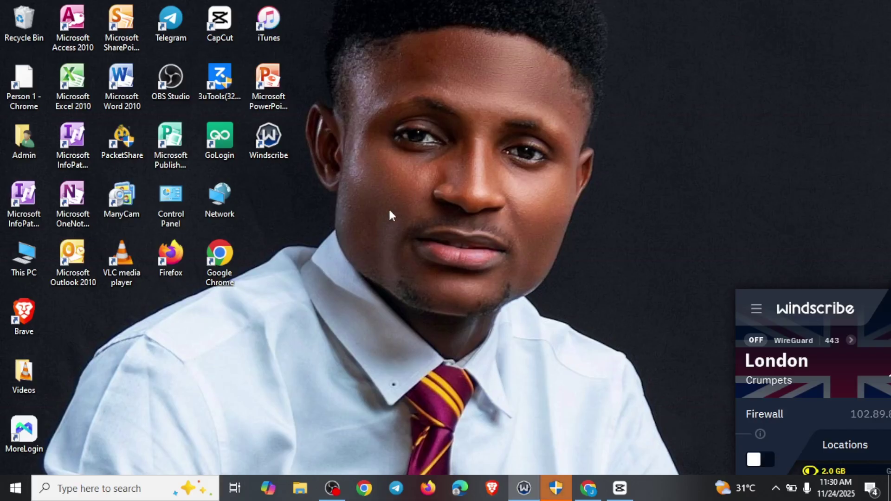
Start MoreLogin from its desktop shortcut
{"action": "double_click", "coordinate": [29, 436]}
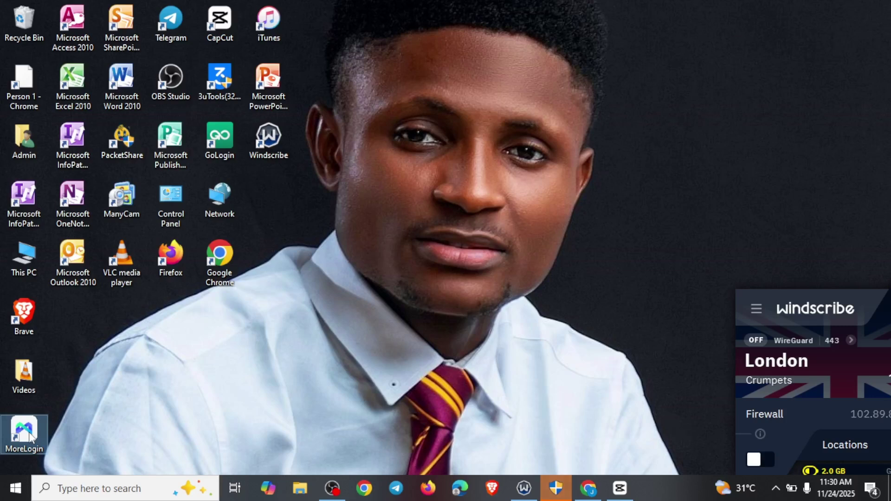
{"action": "double_click", "coordinate": [29, 436]}
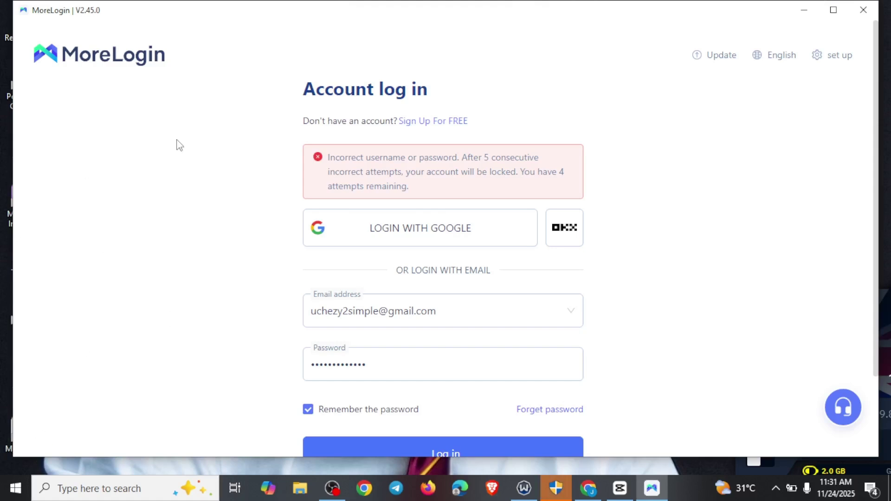
Open the Register account form and enter the suggested email address once, deleting the duplicate
{"action": "left_click", "coordinate": [420, 123]}
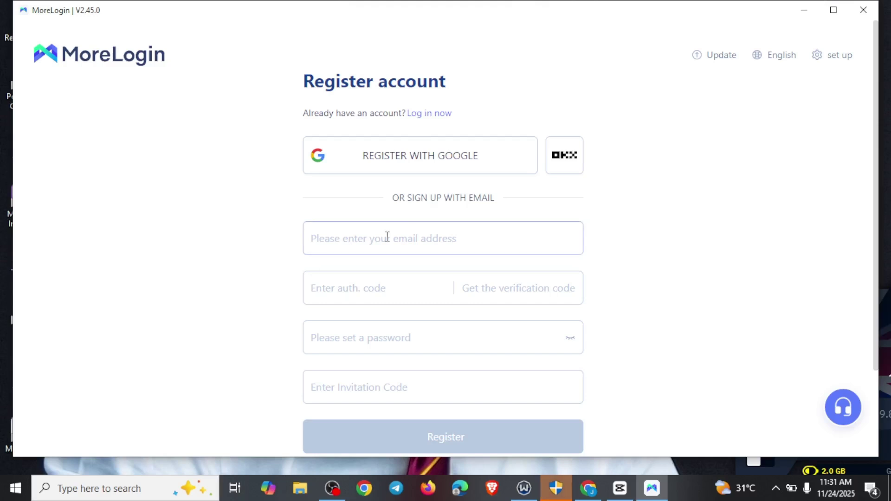
{"action": "left_click", "coordinate": [355, 245]}
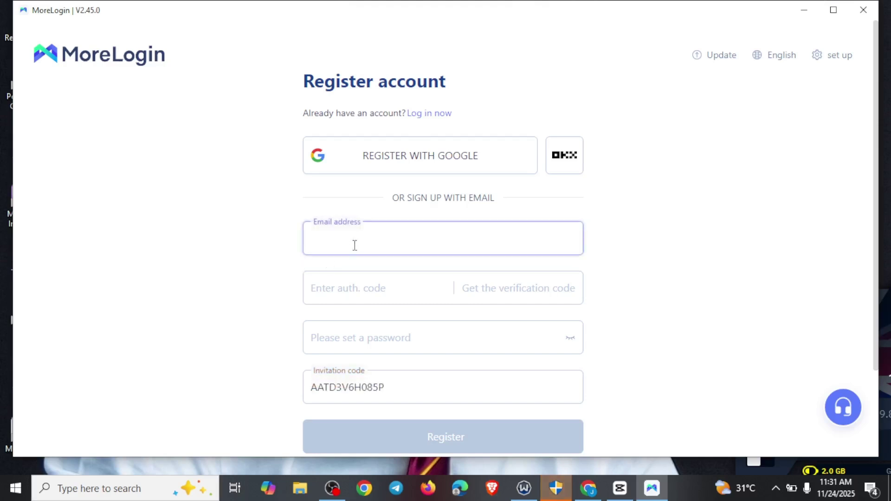
{"action": "type", "text": "uc"}
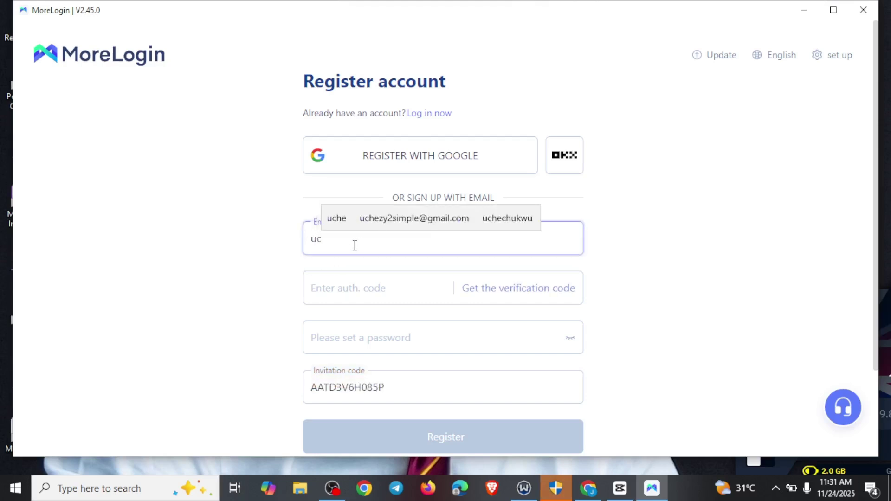
{"action": "left_click", "coordinate": [424, 228]}
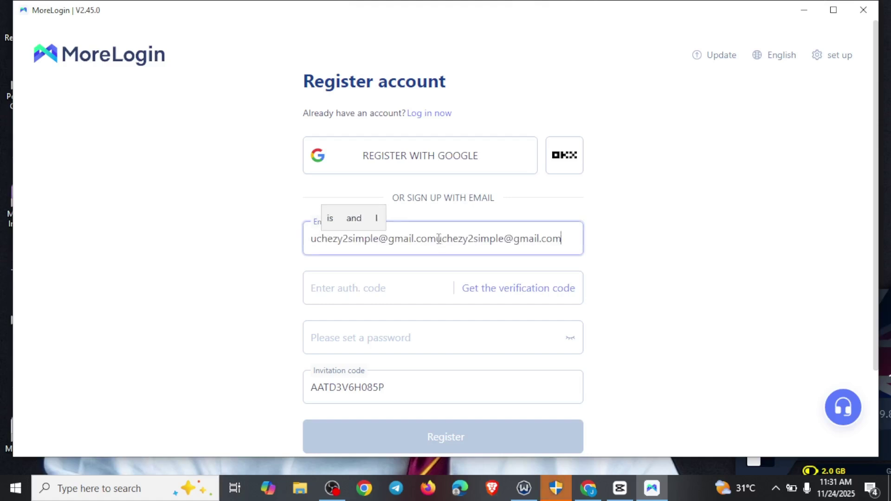
{"action": "left_click_drag", "start_coordinate": [439, 239], "coordinate": [596, 240]}
{"action": "key", "text": "BackSpace"}
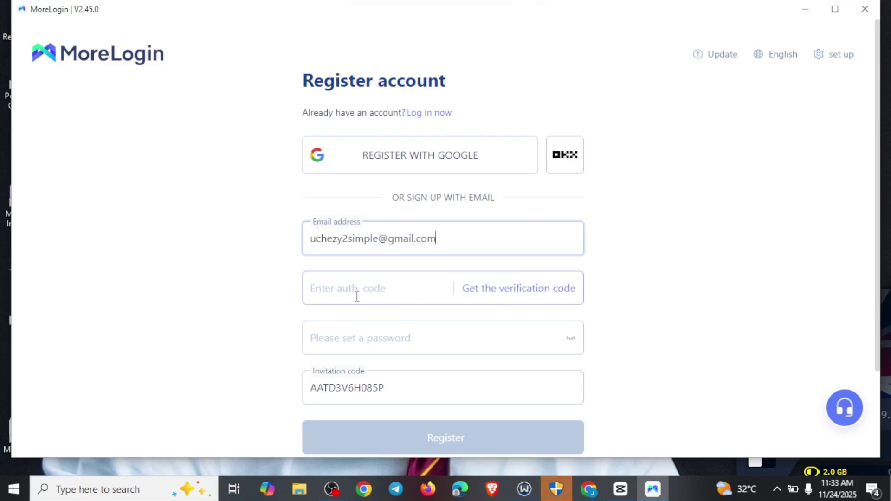
Move on to the verification code and password fields of the registration form
{"action": "left_click", "coordinate": [334, 286]}
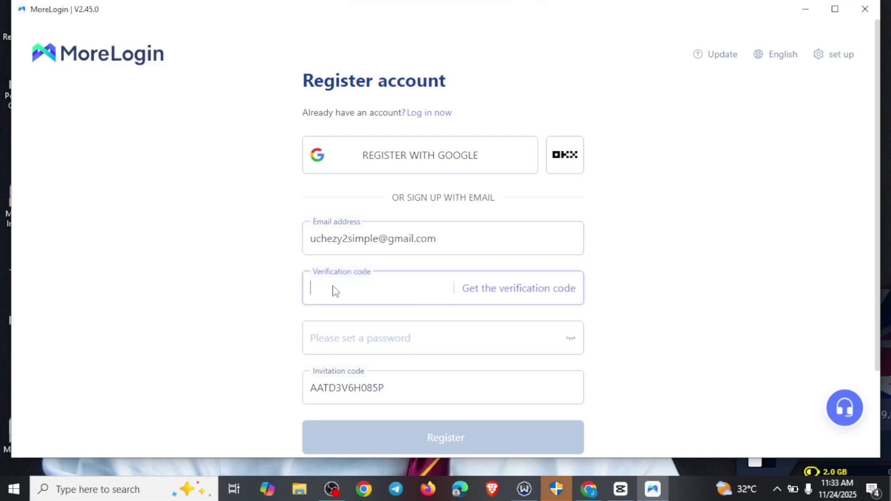
{"action": "left_click", "coordinate": [343, 338]}
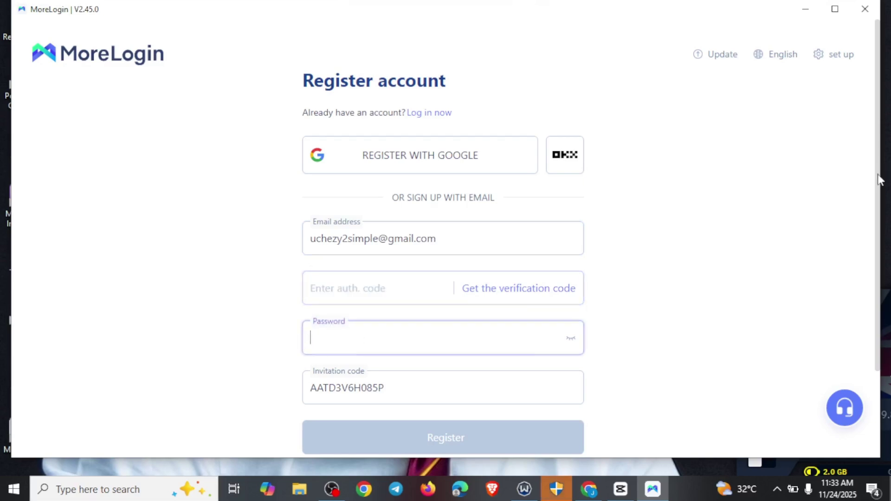
{"action": "left_click_drag", "start_coordinate": [878, 180], "coordinate": [882, 248]}
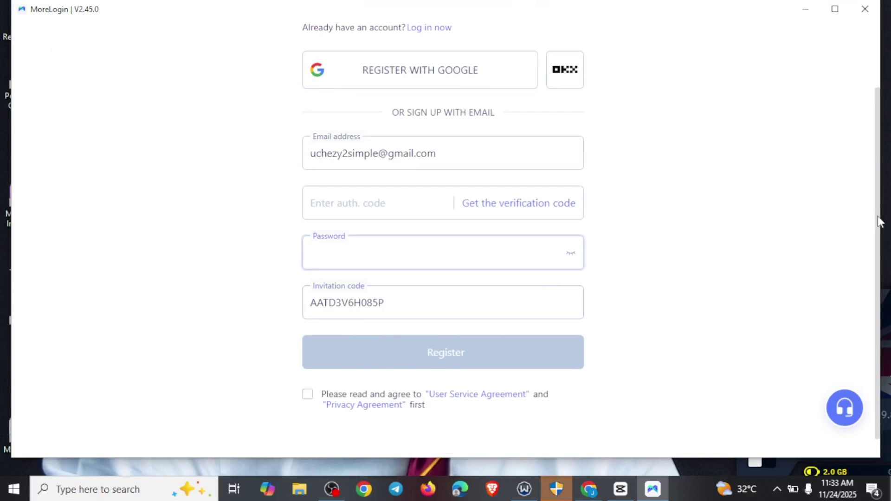
{"action": "scroll", "coordinate": [862, 107], "scroll_direction": "up", "scroll_amount": 3}
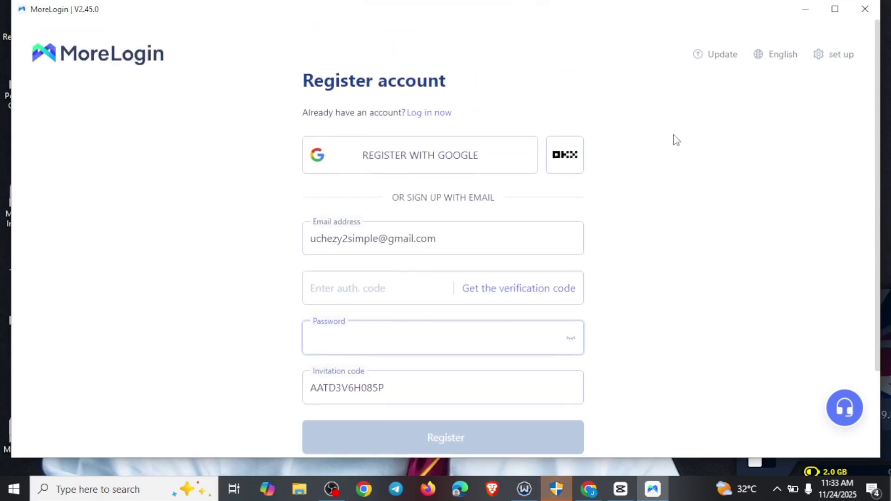
Log in with the account email and password, with Remember the password ticked
{"action": "left_click", "coordinate": [420, 118]}
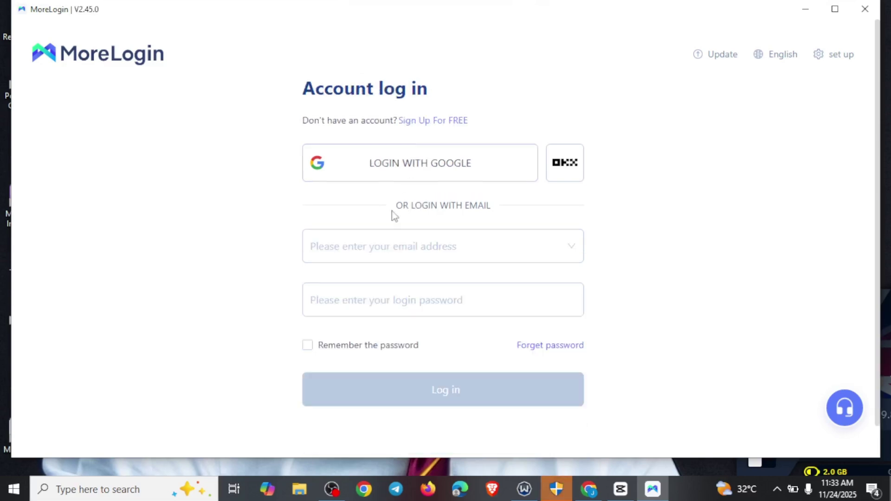
{"action": "left_click", "coordinate": [360, 251]}
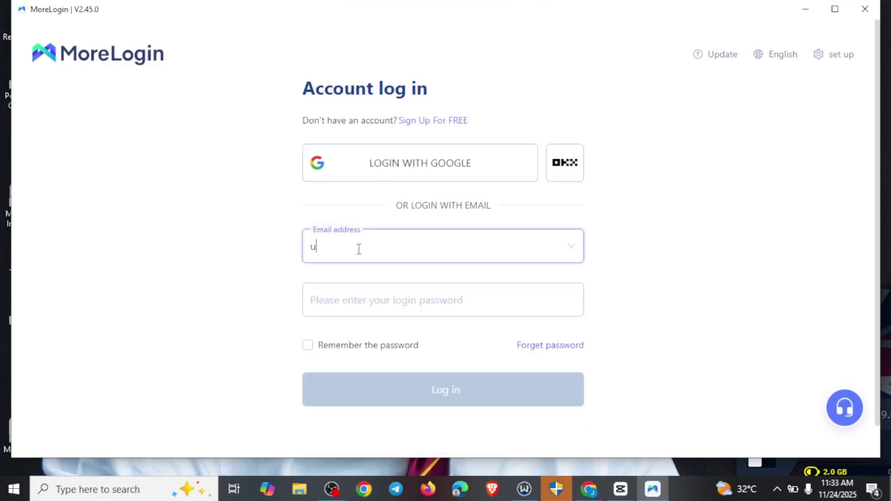
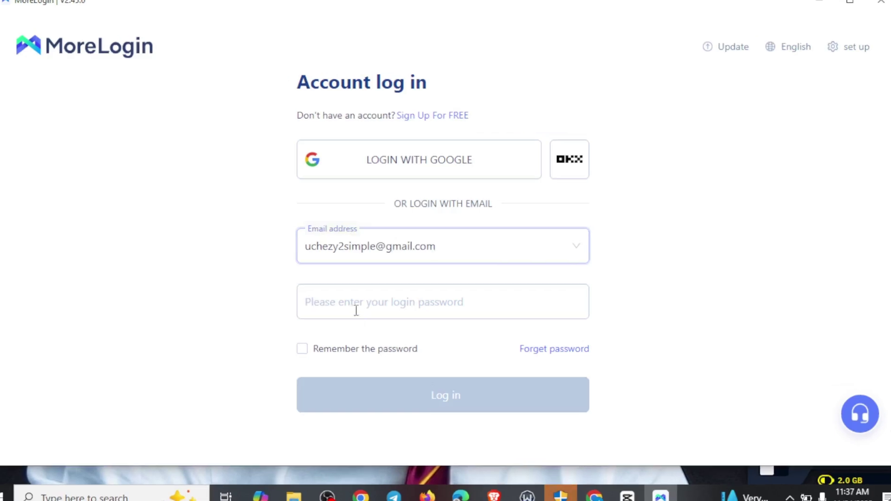
{"action": "left_click", "coordinate": [359, 306]}
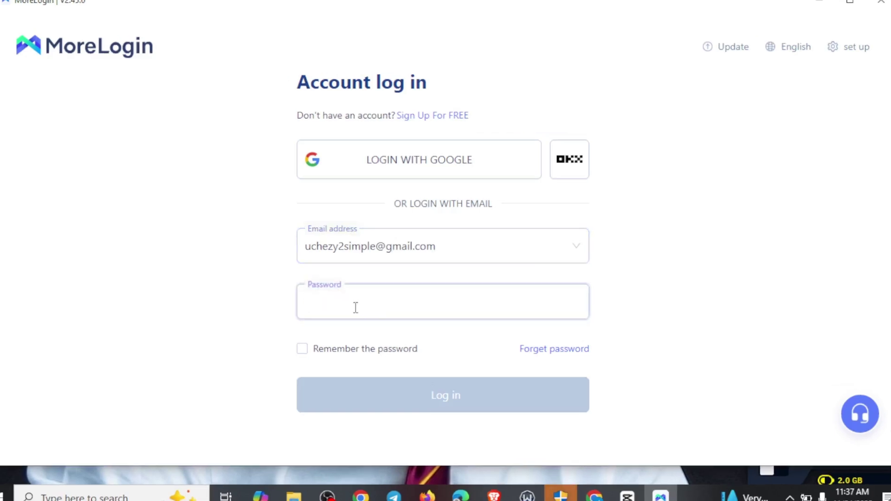
{"action": "type", "text": "•"}
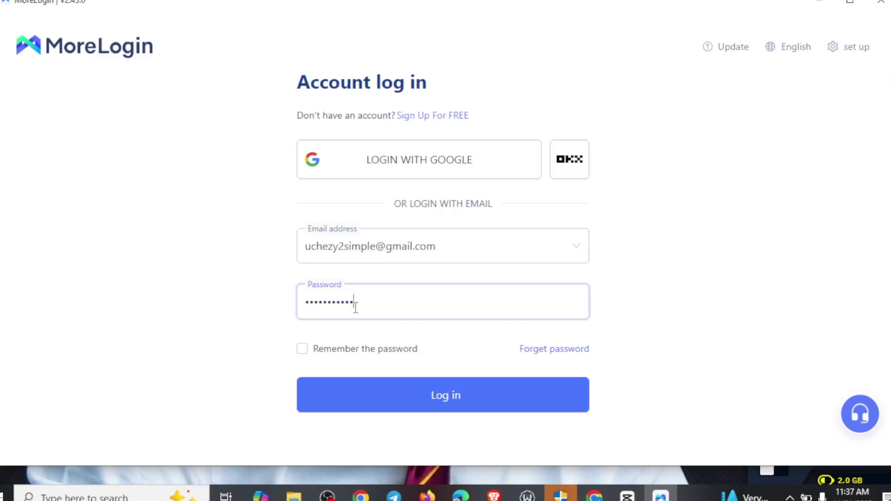
{"action": "left_click", "coordinate": [302, 351]}
{"action": "left_click", "coordinate": [436, 400]}
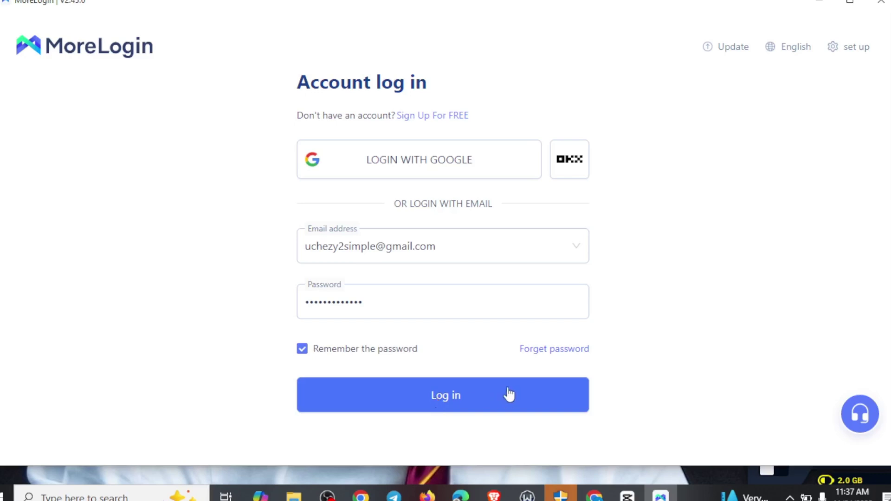
Complete sign-in and tick Anti-detect Browser as the feature to use
{"action": "left_click", "coordinate": [448, 397]}
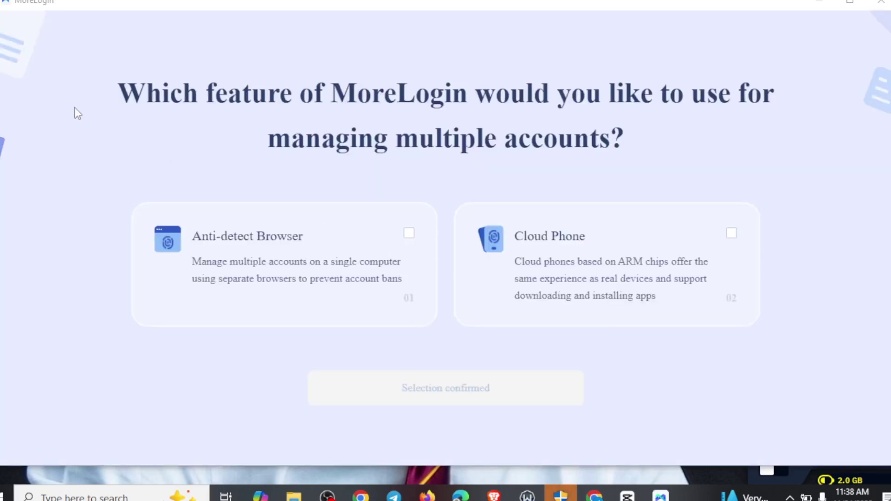
{"action": "left_click_drag", "start_coordinate": [120, 87], "coordinate": [664, 143]}
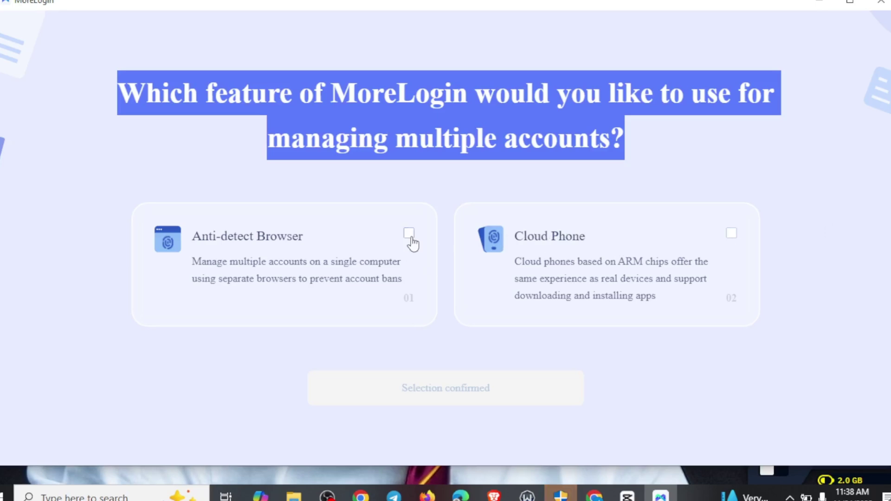
{"action": "left_click", "coordinate": [383, 248]}
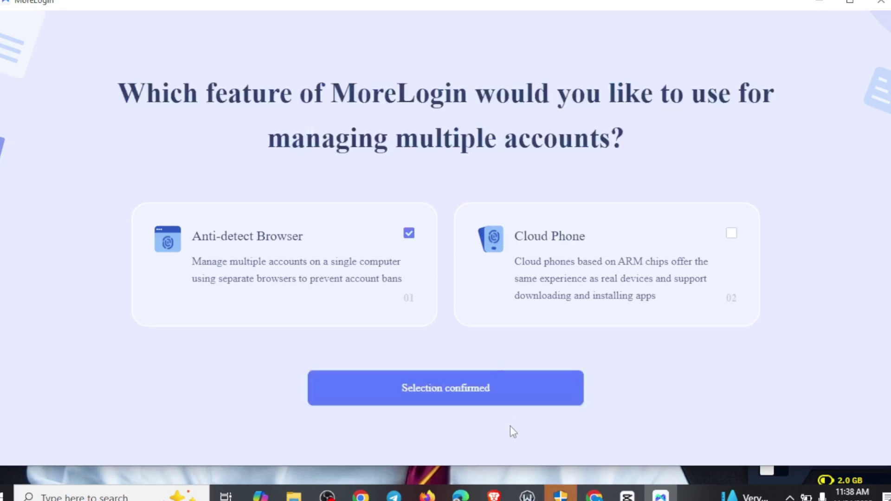
Confirm the feature choice, then answer Remote work, 50-150 accounts and Friend/Colleague Introduction
{"action": "left_click", "coordinate": [437, 396]}
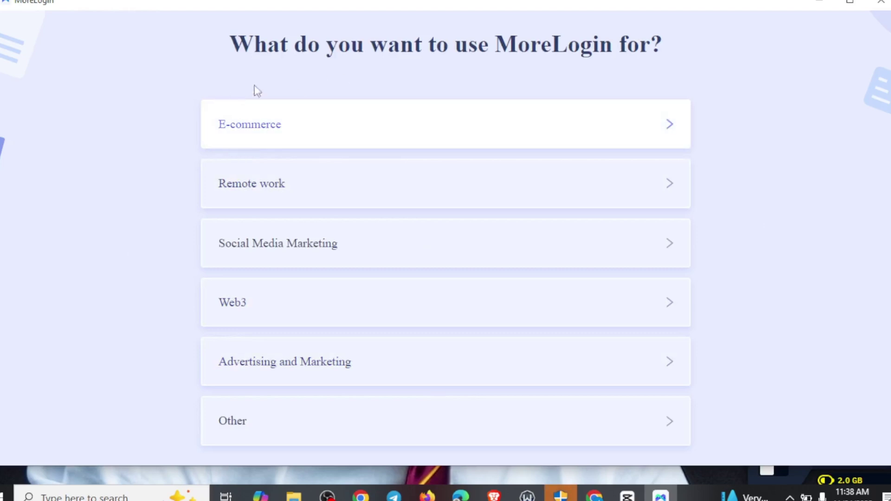
{"action": "left_click_drag", "start_coordinate": [275, 45], "coordinate": [662, 35]}
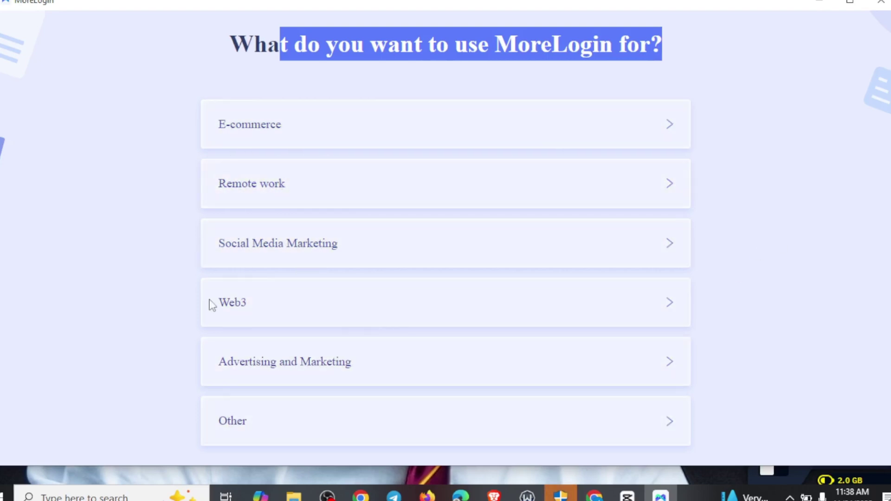
{"action": "left_click", "coordinate": [265, 191]}
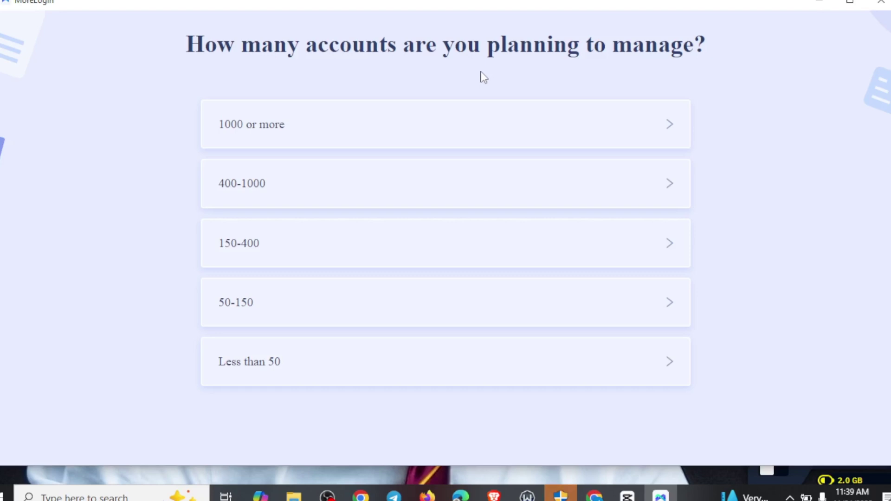
{"action": "left_click", "coordinate": [241, 312]}
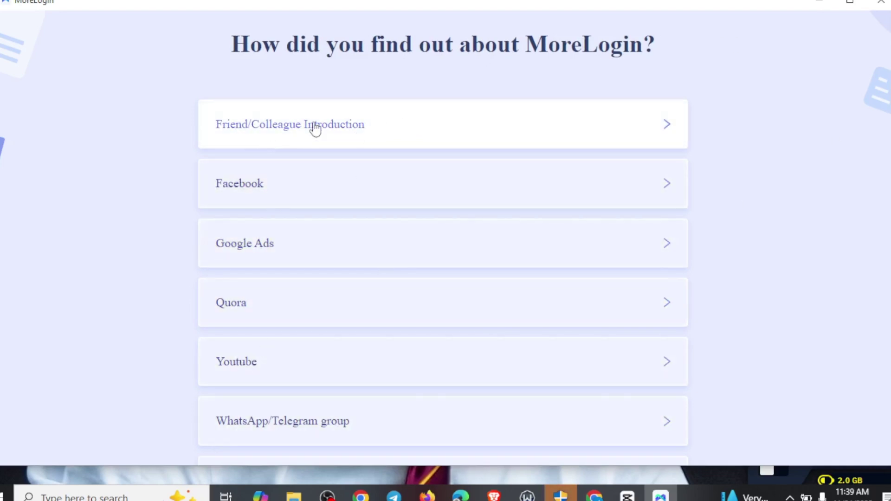
{"action": "left_click", "coordinate": [317, 126]}
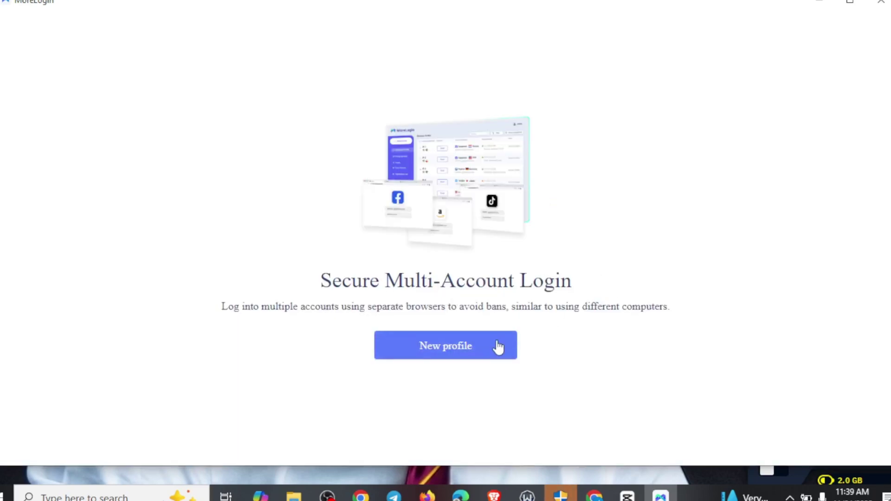
Create the first browser profile, P-1, from the welcome page's New profile button
{"action": "left_click", "coordinate": [453, 349]}
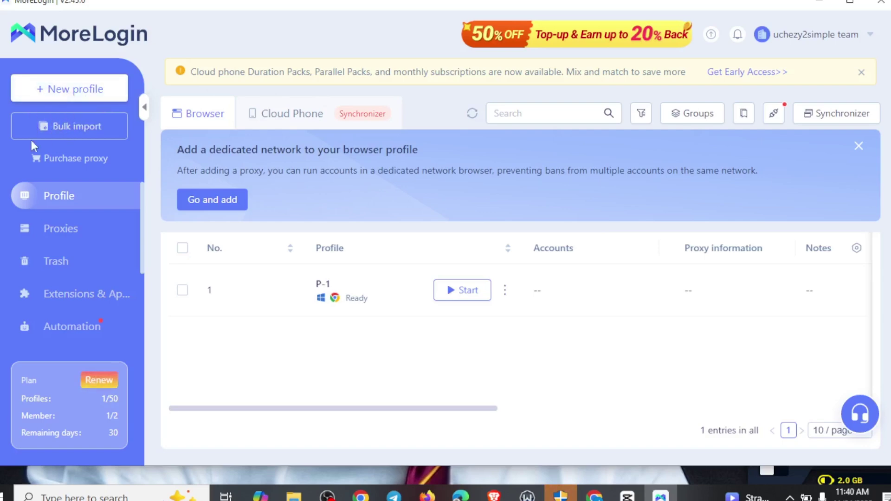
Start another profile, add and assign the new group 'Survey 1', and enable end-to-end encryption
{"action": "left_click", "coordinate": [57, 102]}
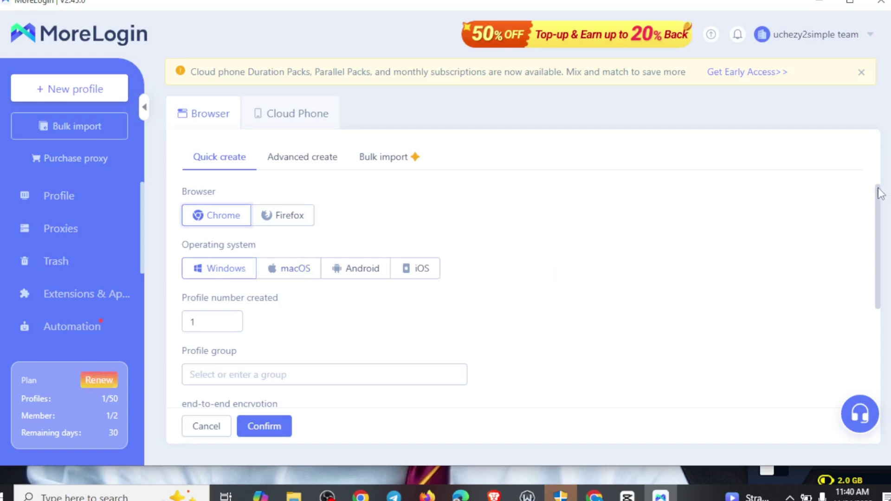
{"action": "scroll", "coordinate": [882, 206], "scroll_direction": "down", "scroll_amount": 1}
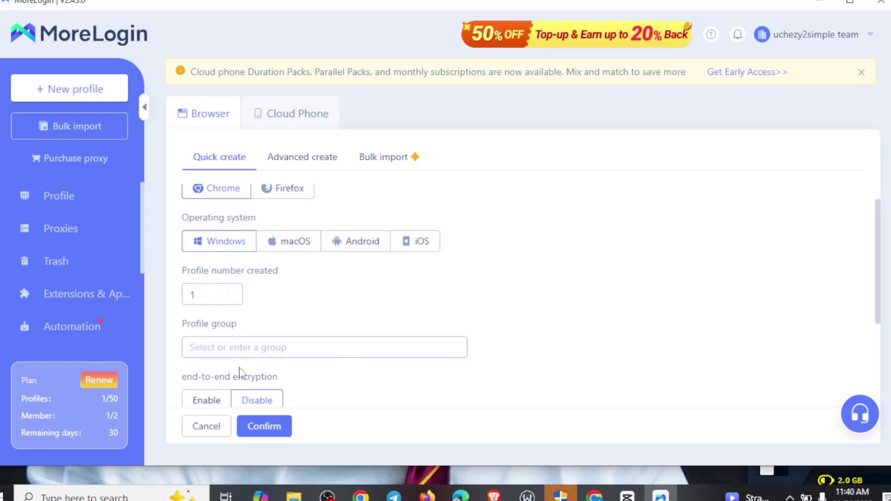
{"action": "left_click", "coordinate": [276, 346]}
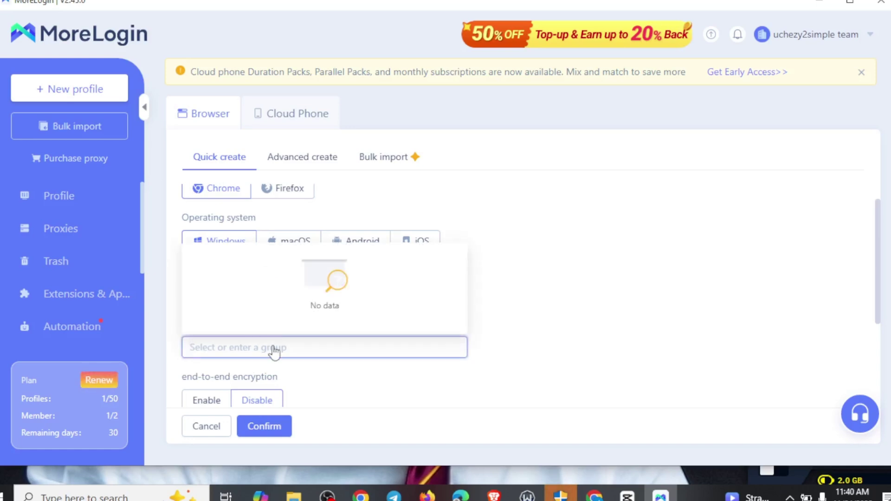
{"action": "type", "text": "Survey 1"}
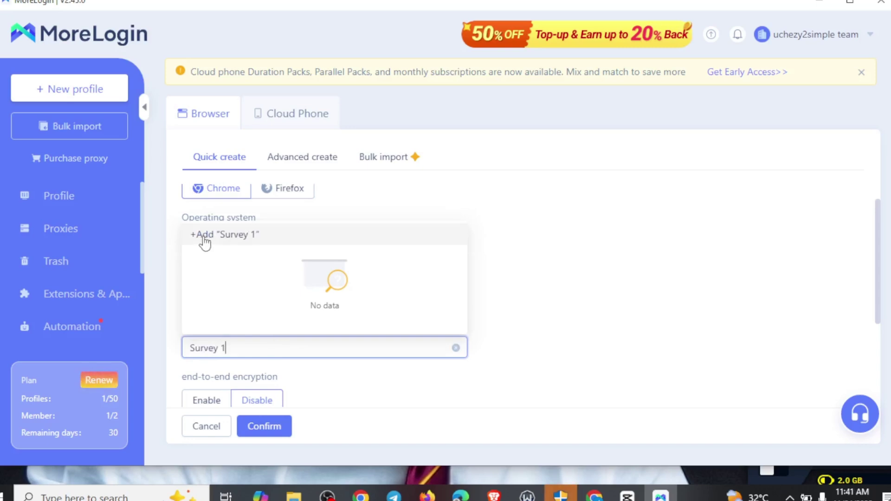
{"action": "left_click", "coordinate": [207, 242]}
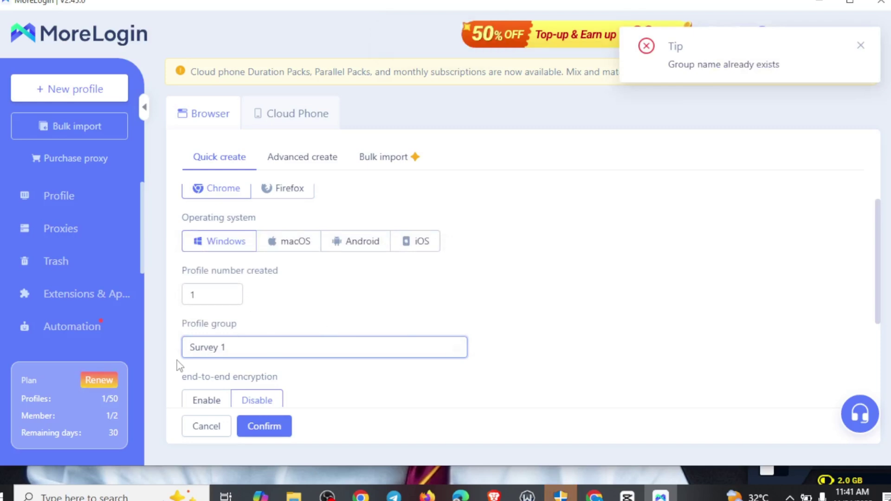
{"action": "left_click", "coordinate": [215, 405]}
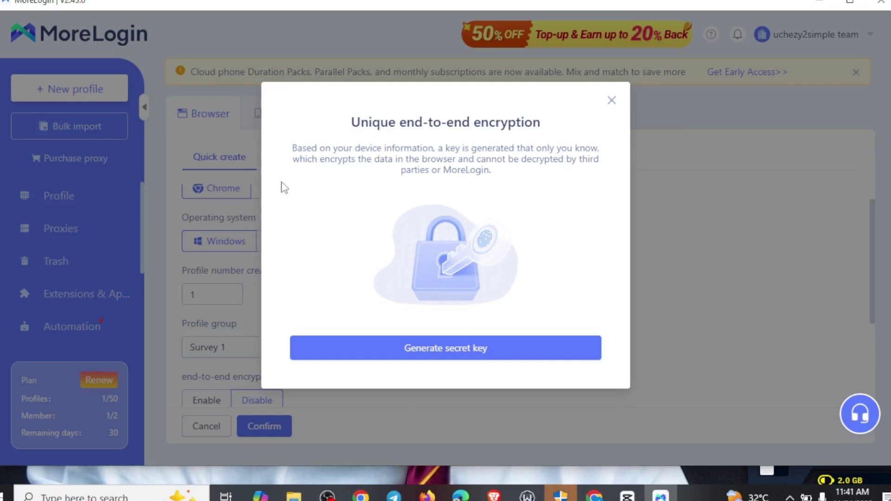
Skip the encryption key setup and confirm profile P-2 in group Survey 1
{"action": "left_click", "coordinate": [612, 101]}
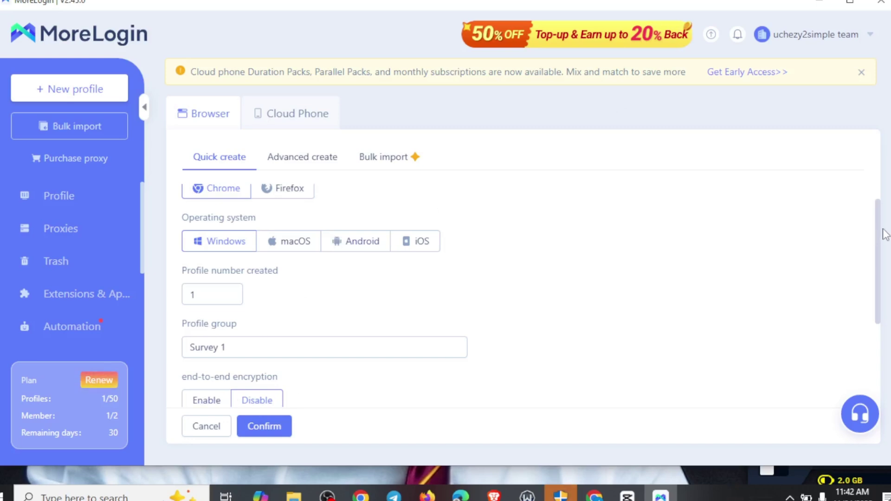
{"action": "left_click_drag", "start_coordinate": [885, 235], "coordinate": [888, 318]}
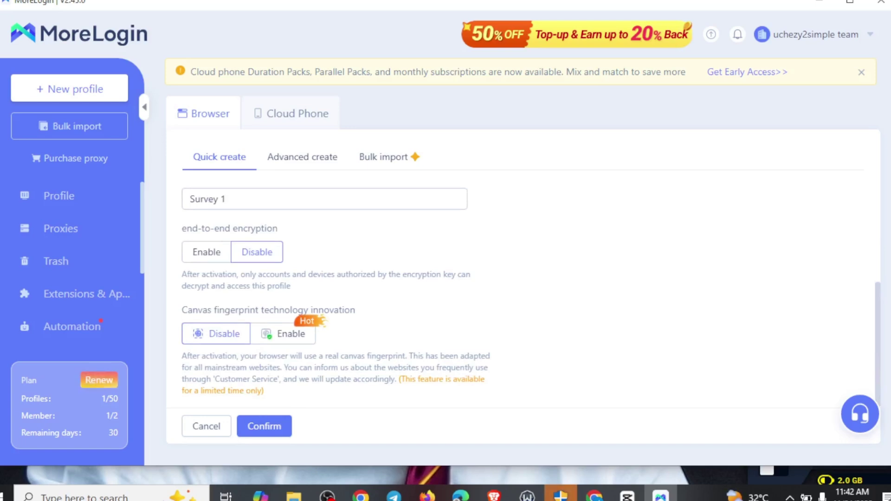
{"action": "scroll", "coordinate": [531, 297], "scroll_direction": "up", "scroll_amount": 4}
{"action": "scroll", "coordinate": [531, 297], "scroll_direction": "up", "scroll_amount": 1}
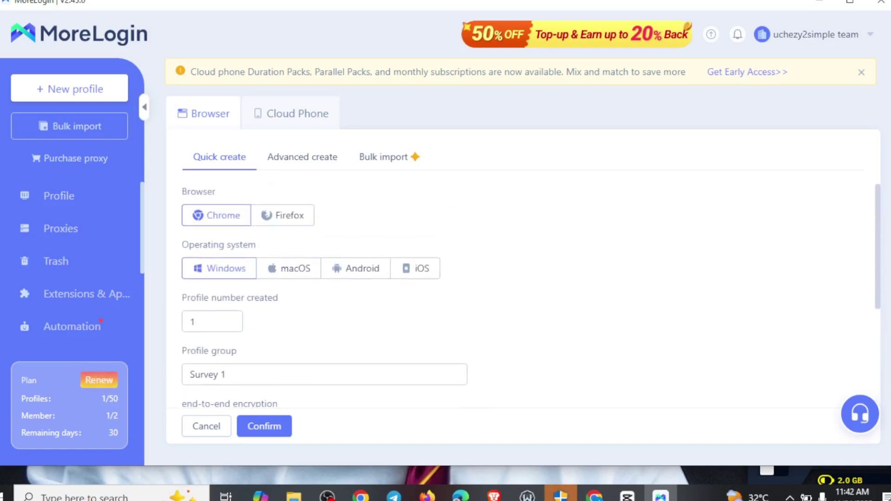
{"action": "scroll", "coordinate": [531, 297], "scroll_direction": "down", "scroll_amount": 2}
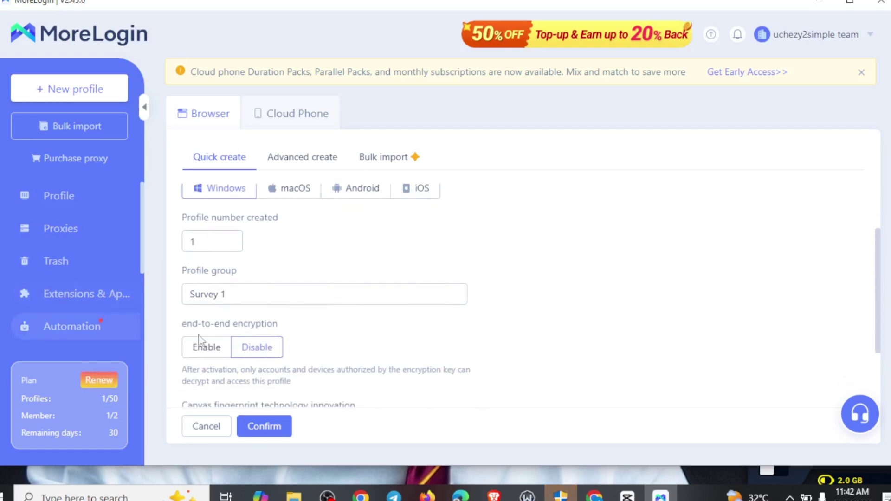
{"action": "left_click", "coordinate": [270, 426]}
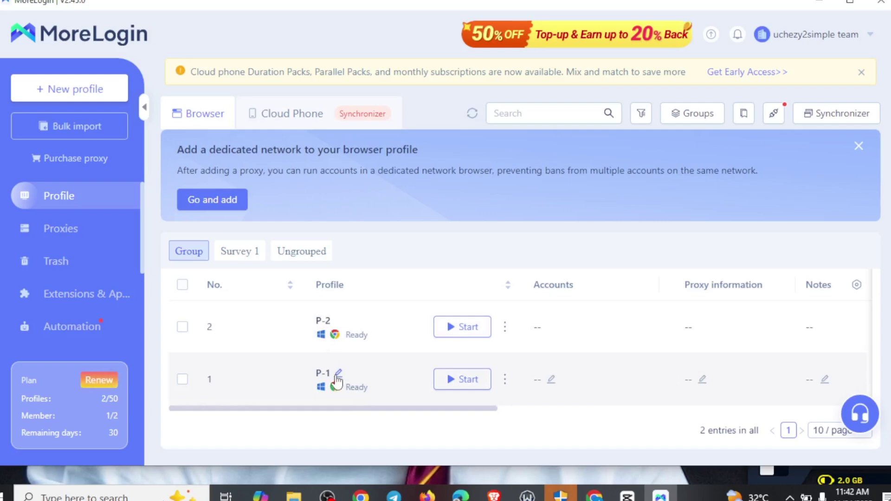
Put profile P-1's name into inline edit mode in the profile list
{"action": "left_click", "coordinate": [338, 373]}
{"action": "left_click", "coordinate": [354, 379]}
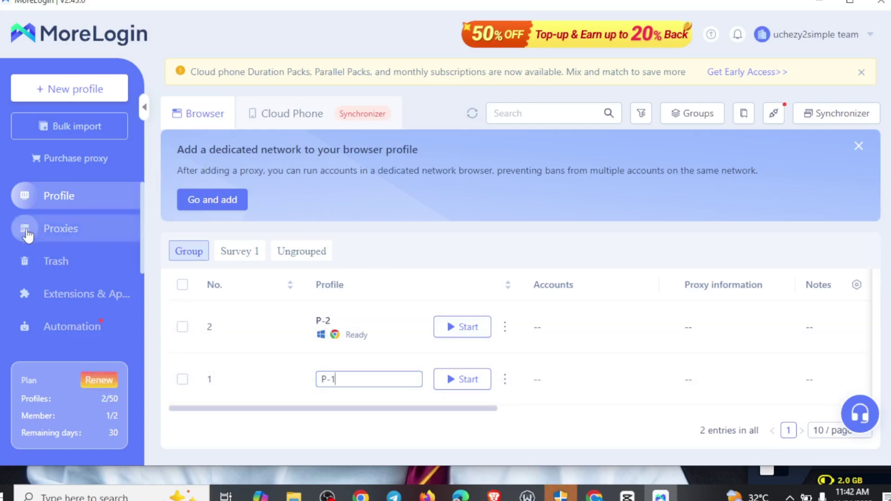
From the Proxies page, open Purchase Proxy showing an ISP proxy, Vietnam, 30 days, $10.00
{"action": "left_click", "coordinate": [65, 236]}
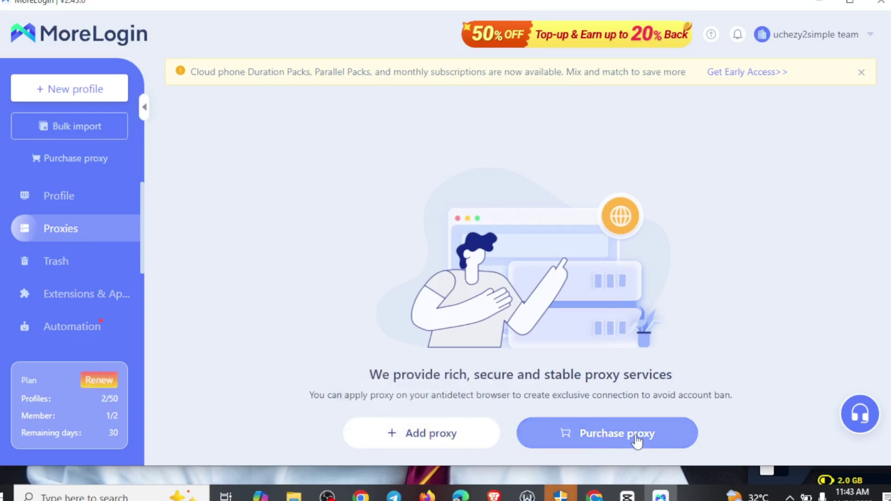
{"action": "mouse_move", "coordinate": [428, 449]}
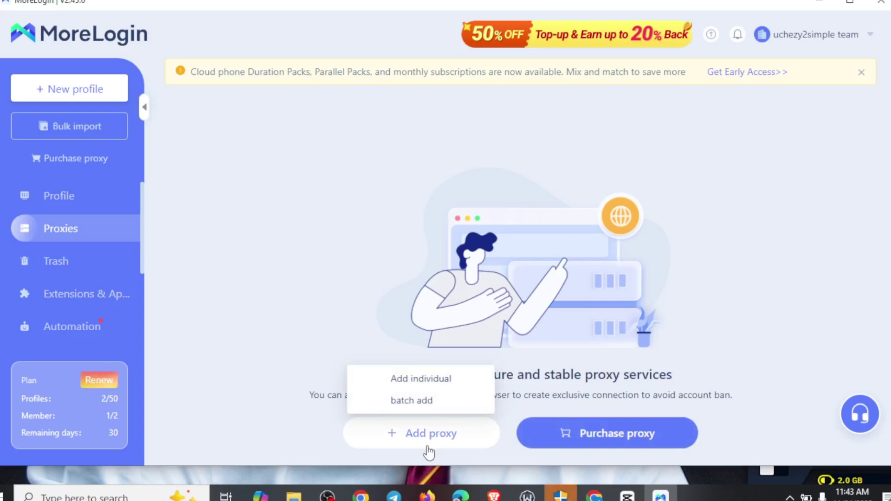
{"action": "left_click", "coordinate": [616, 435]}
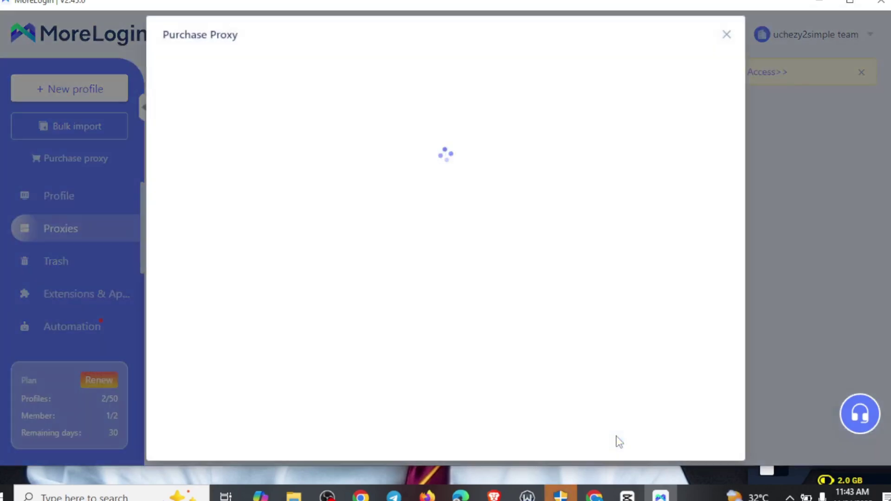
{"action": "scroll", "coordinate": [619, 441], "scroll_direction": "down", "scroll_amount": 1}
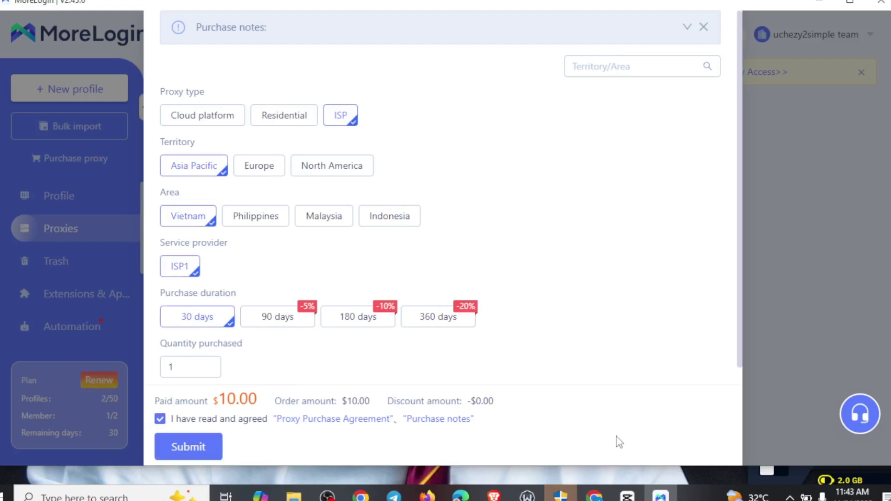
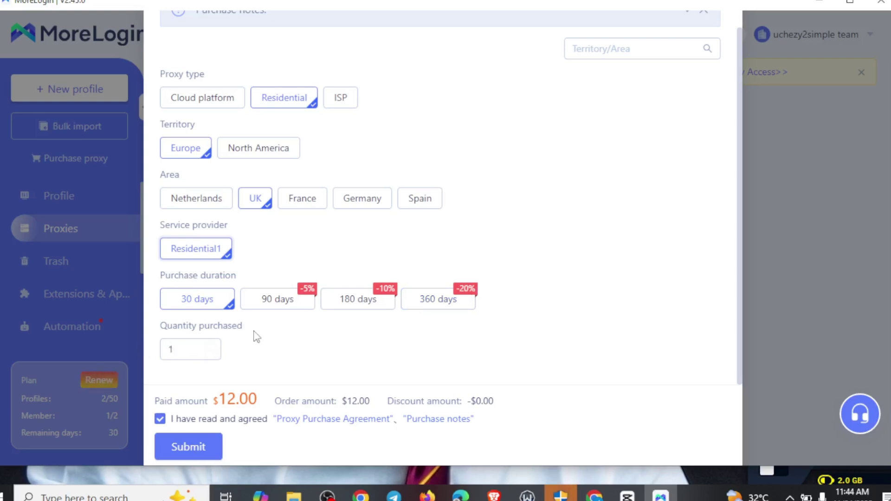
Keep the $12.00 UK Residential1 order at 30 days, quantity 1, and dismiss the purchase notes
{"action": "left_click", "coordinate": [176, 349]}
{"action": "left_click", "coordinate": [225, 305]}
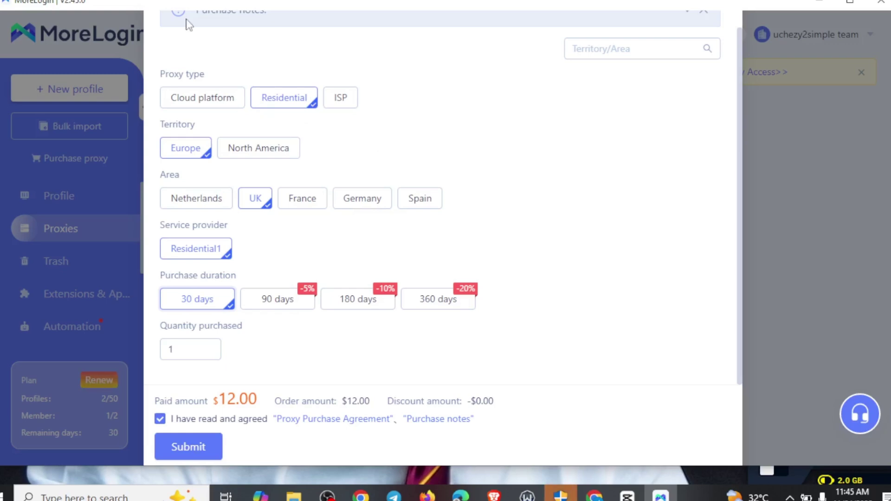
{"action": "scroll", "coordinate": [740, 76], "scroll_direction": "up", "scroll_amount": 1}
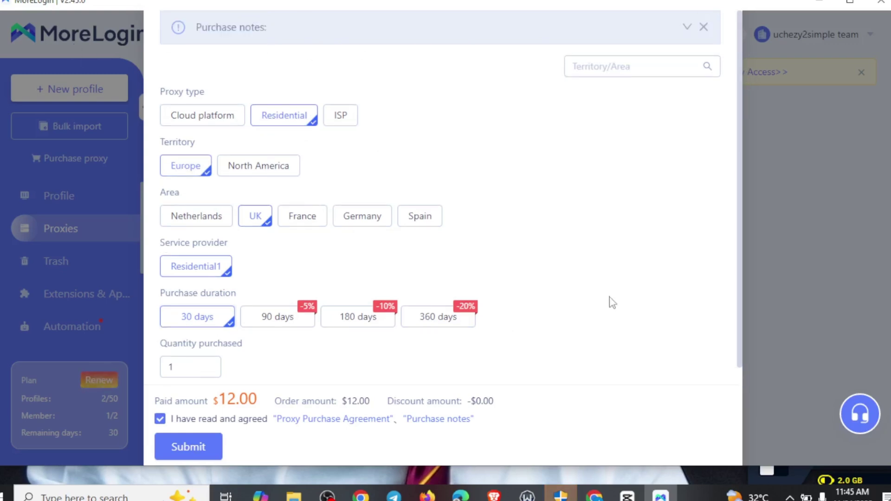
{"action": "left_click", "coordinate": [703, 26]}
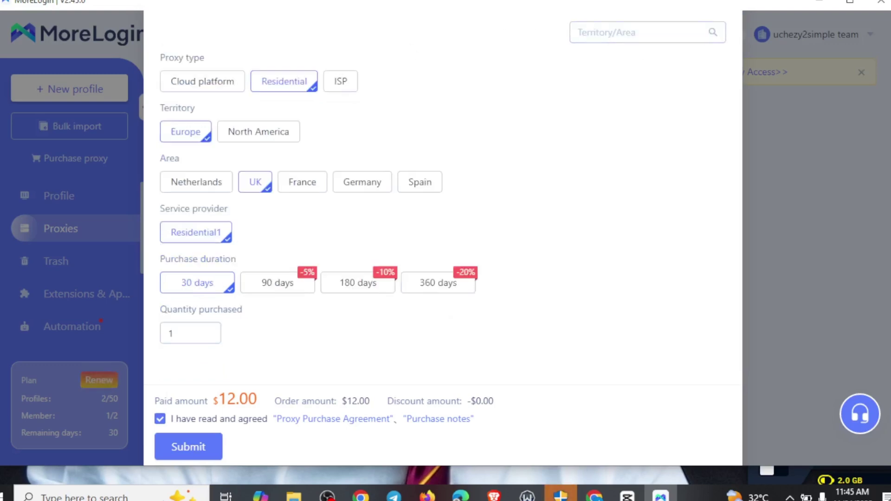
{"action": "scroll", "coordinate": [441, 232], "scroll_direction": "up", "scroll_amount": 1}
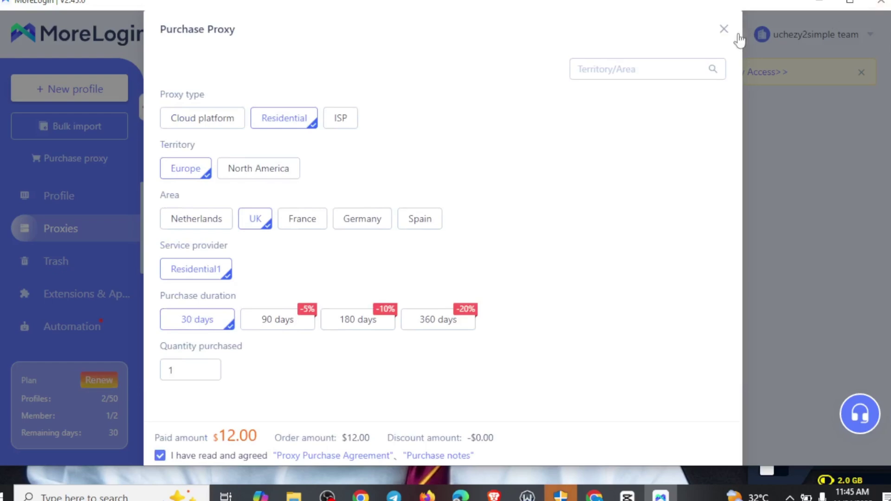
Review the $10.00 30-day Vietnam ISP proxy offer without purchase notes, then close the dialog
{"action": "left_click", "coordinate": [723, 30]}
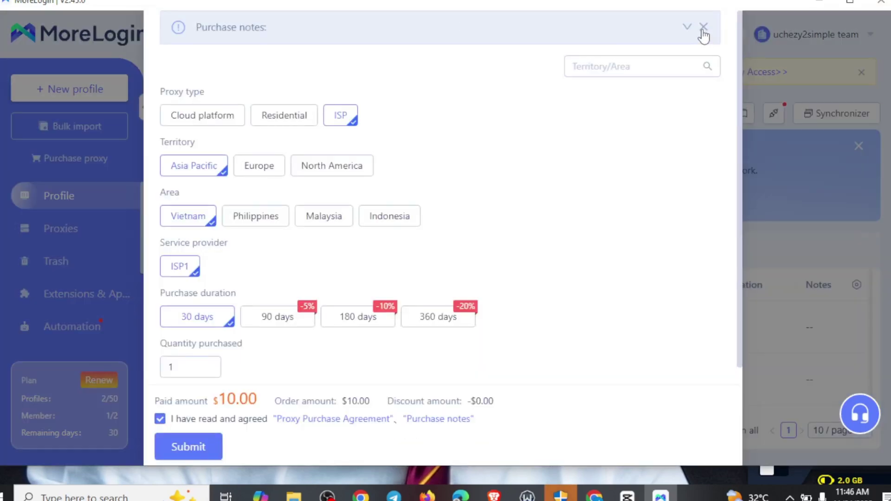
{"action": "left_click", "coordinate": [703, 27]}
{"action": "key", "text": "ctrl+a"}
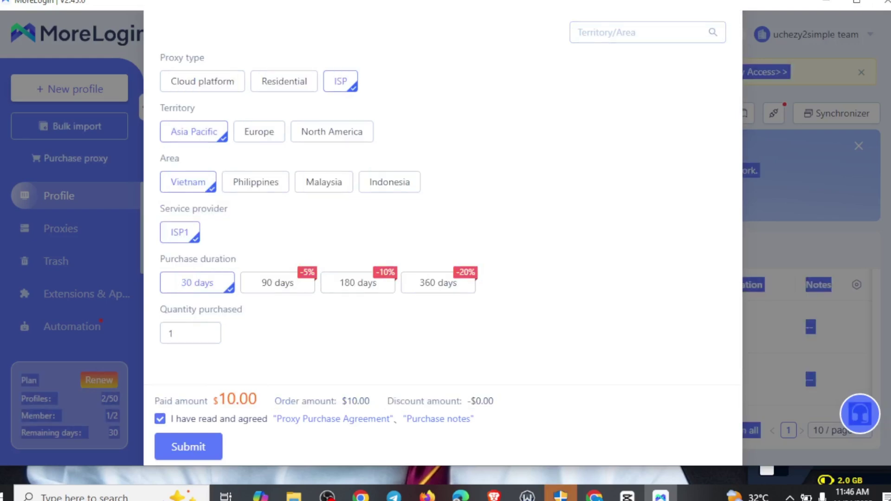
{"action": "key", "text": "ctrl+a"}
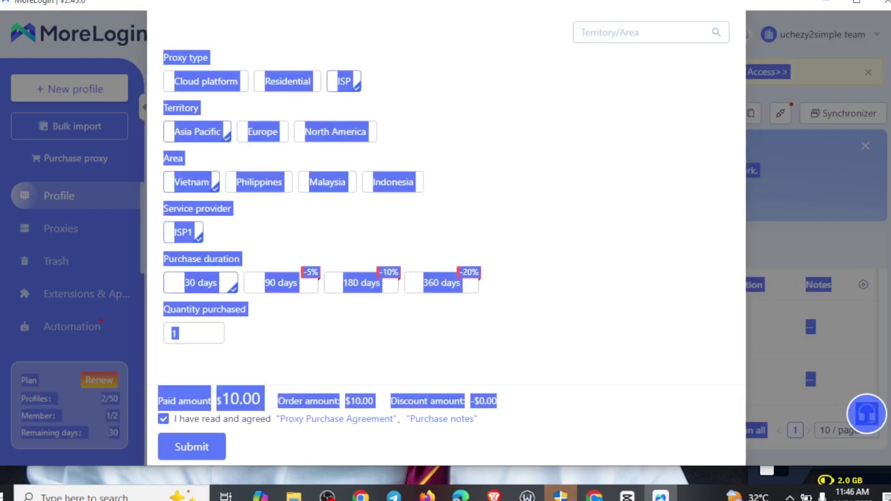
{"action": "scroll", "coordinate": [711, 49], "scroll_direction": "up", "scroll_amount": 1}
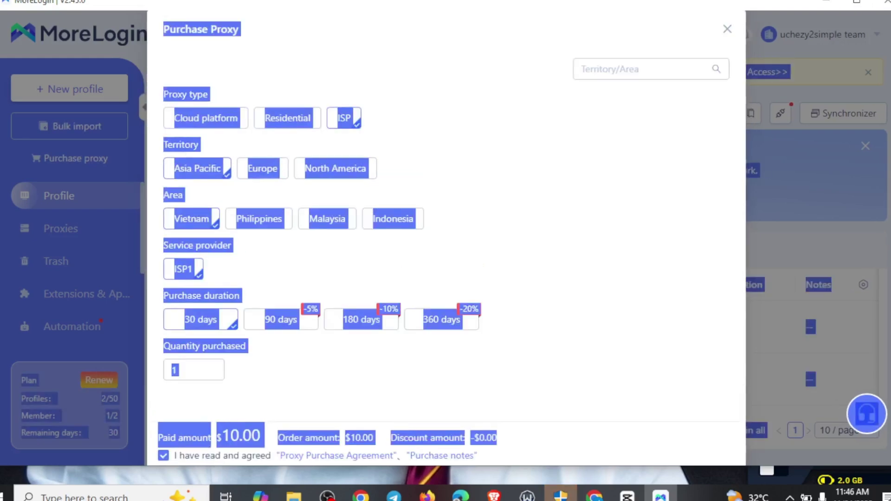
{"action": "left_click", "coordinate": [727, 29]}
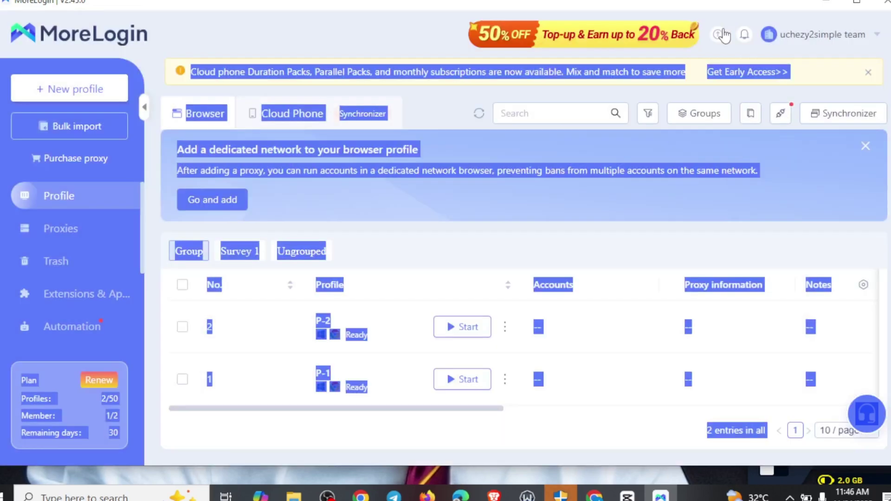
Clear the text selection, dismiss the customer-support tip and start browser profile P-2
{"action": "left_click", "coordinate": [438, 279]}
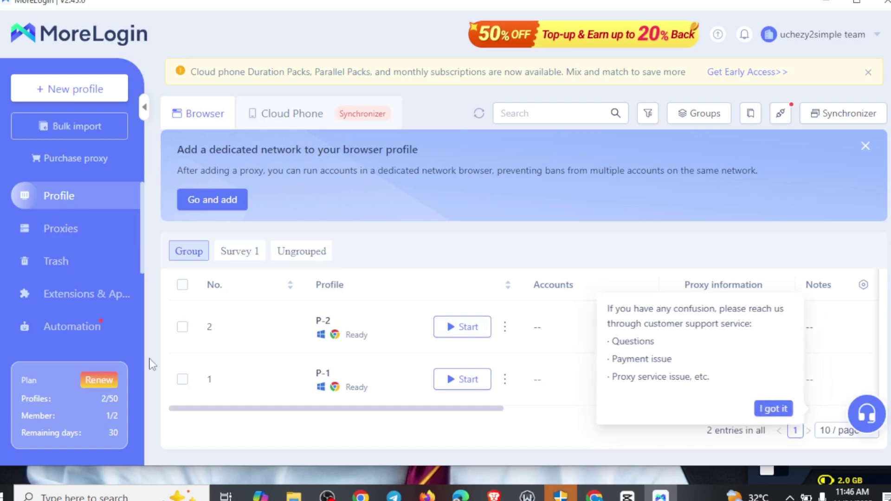
{"action": "left_click", "coordinate": [455, 331]}
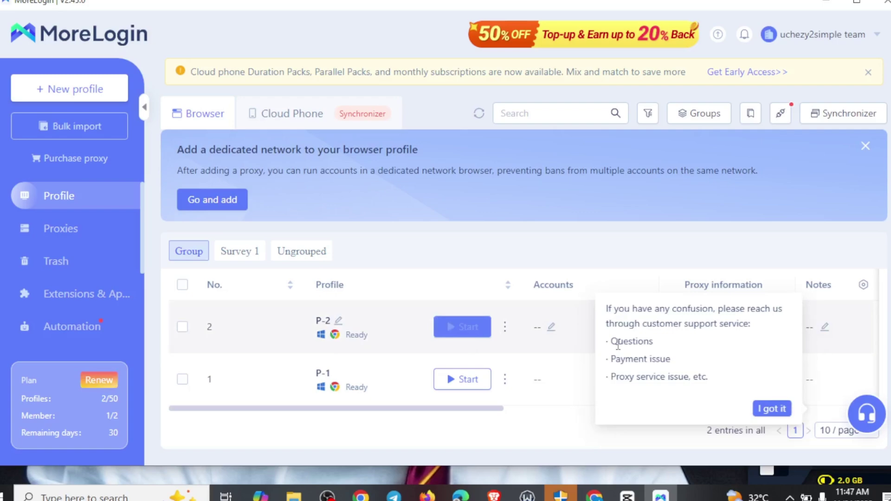
{"action": "left_click", "coordinate": [772, 408]}
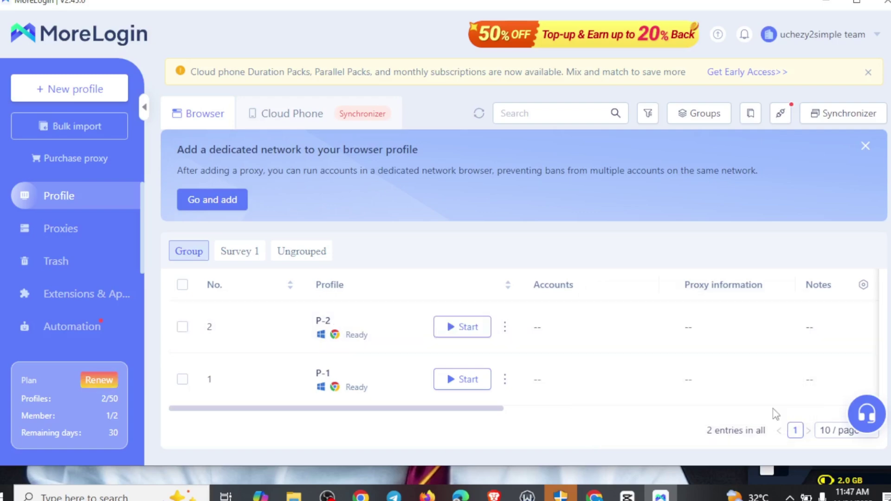
{"action": "left_click", "coordinate": [468, 330]}
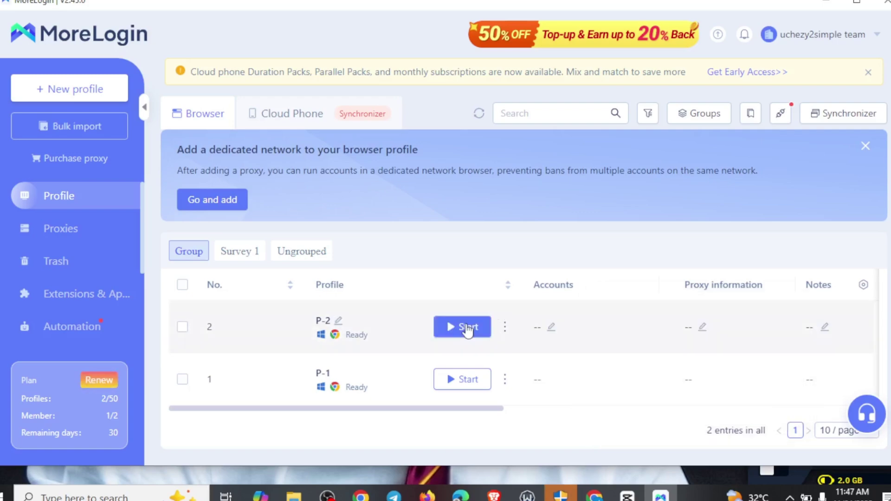